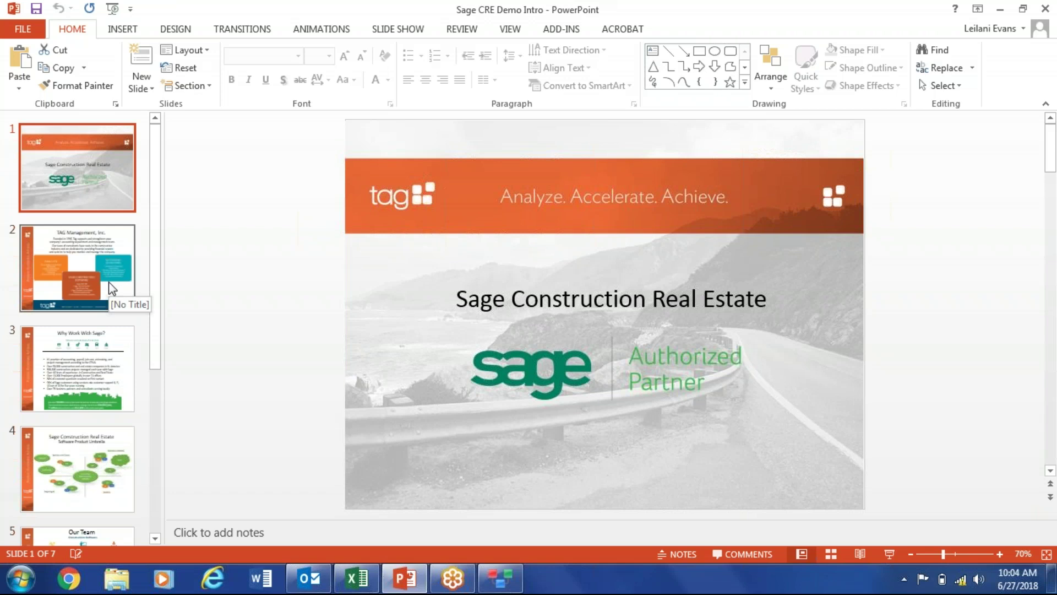
Step: From slide 2, add a blank slide and delete it so the deck keeps seven slides
click(112, 288)
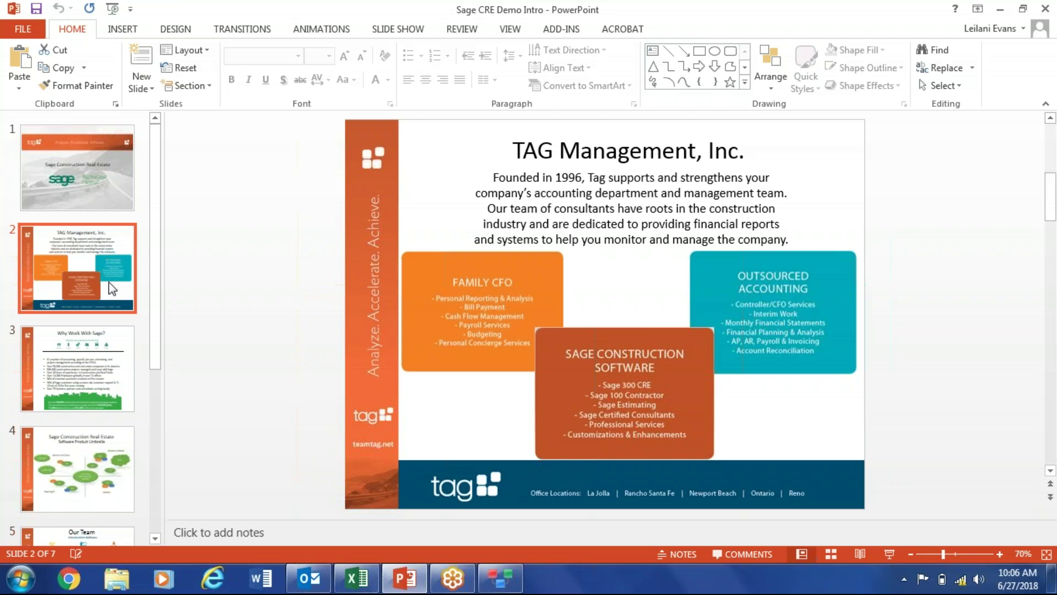
key(ctrl+m)
key(Delete)
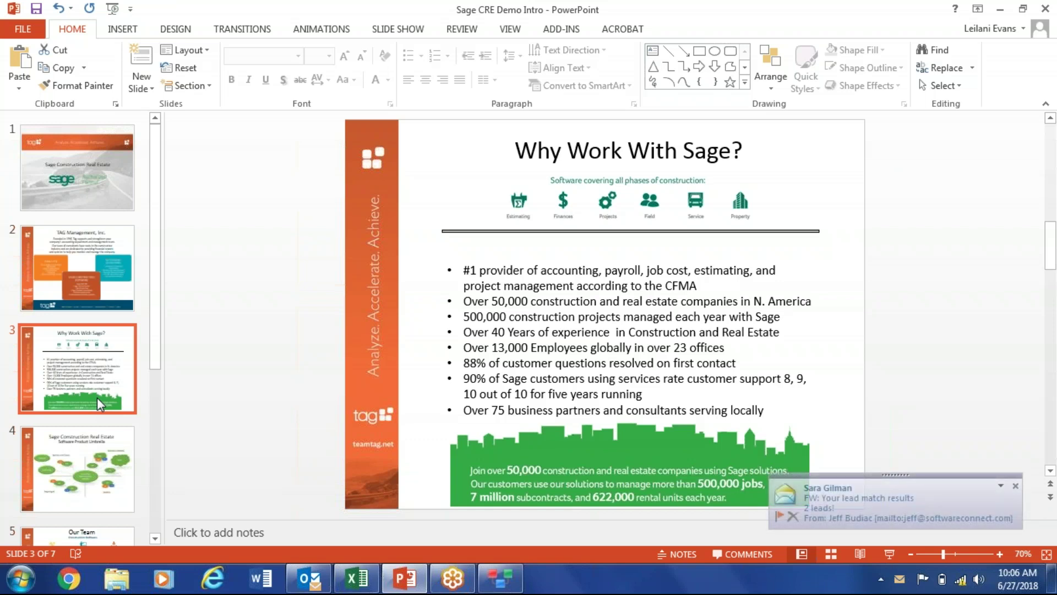
Step: Move past the Software Product Umbrella slide to the Our Team slide, slide 5 of 7
click(97, 439)
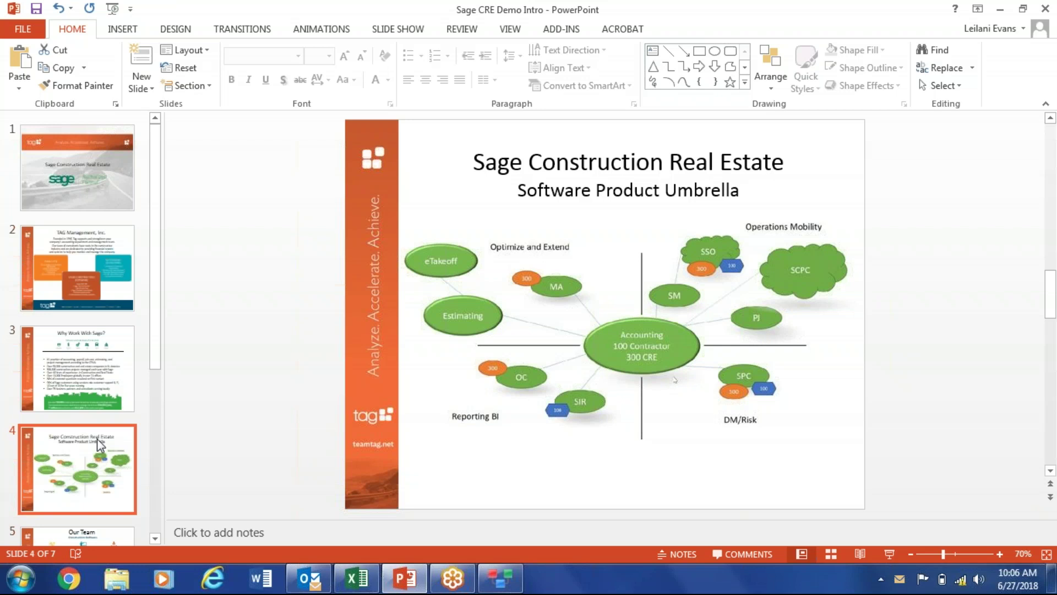
drag(159, 349, 154, 399)
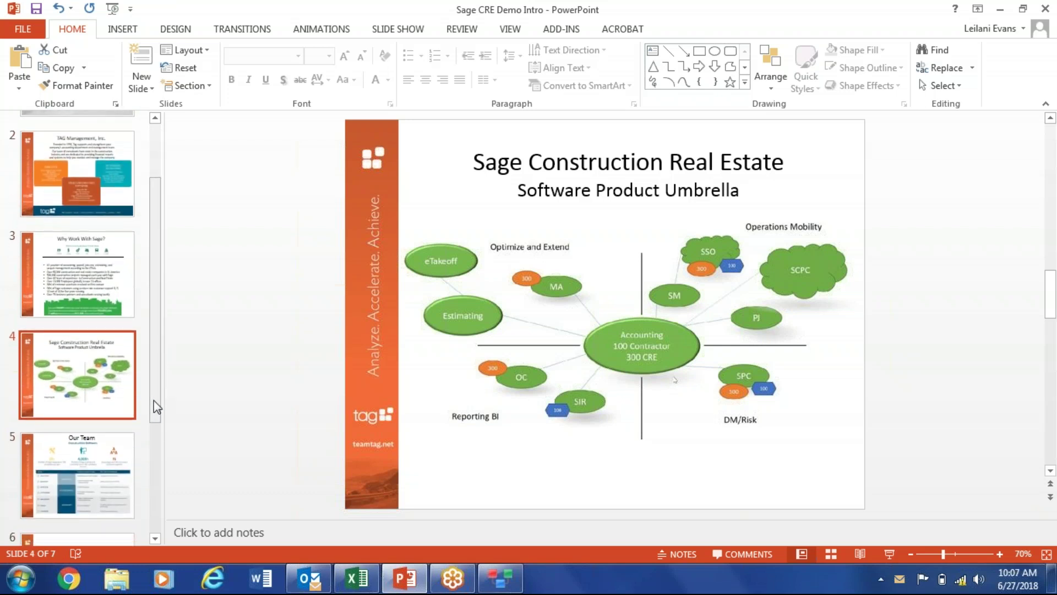
click(90, 483)
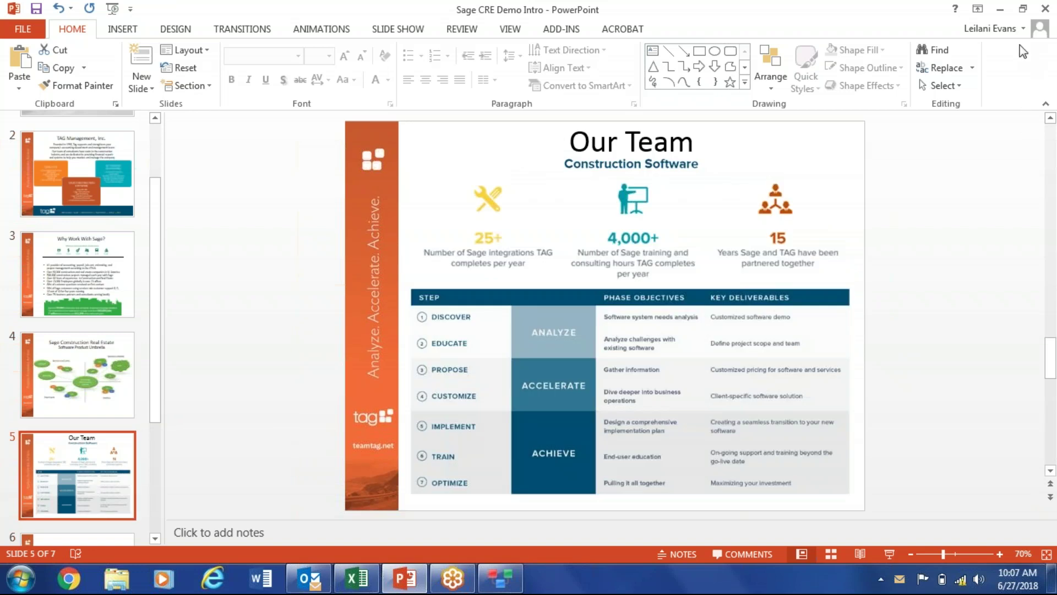
click(1021, 30)
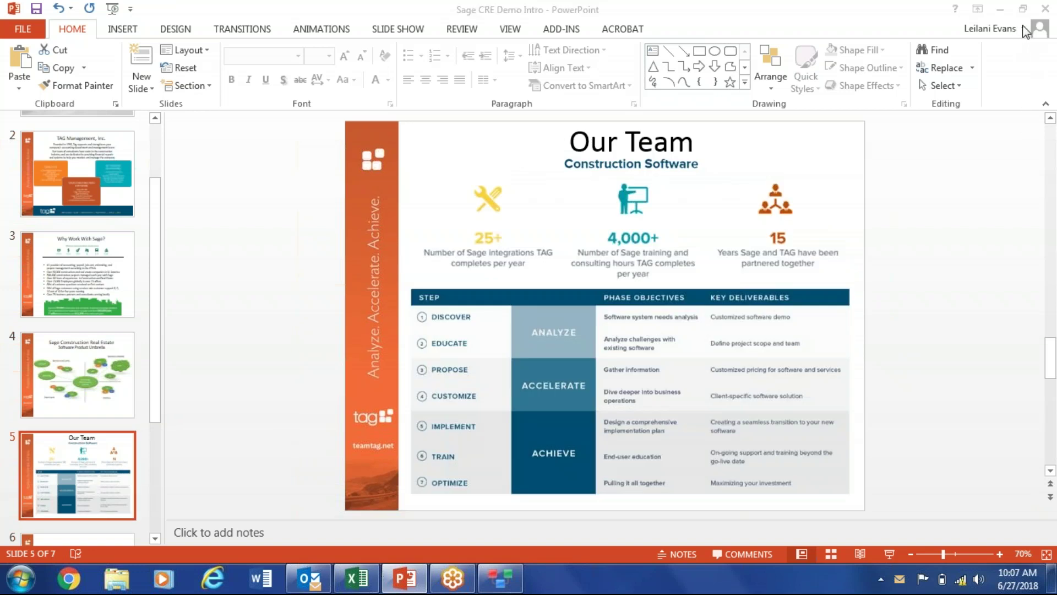
click(749, 499)
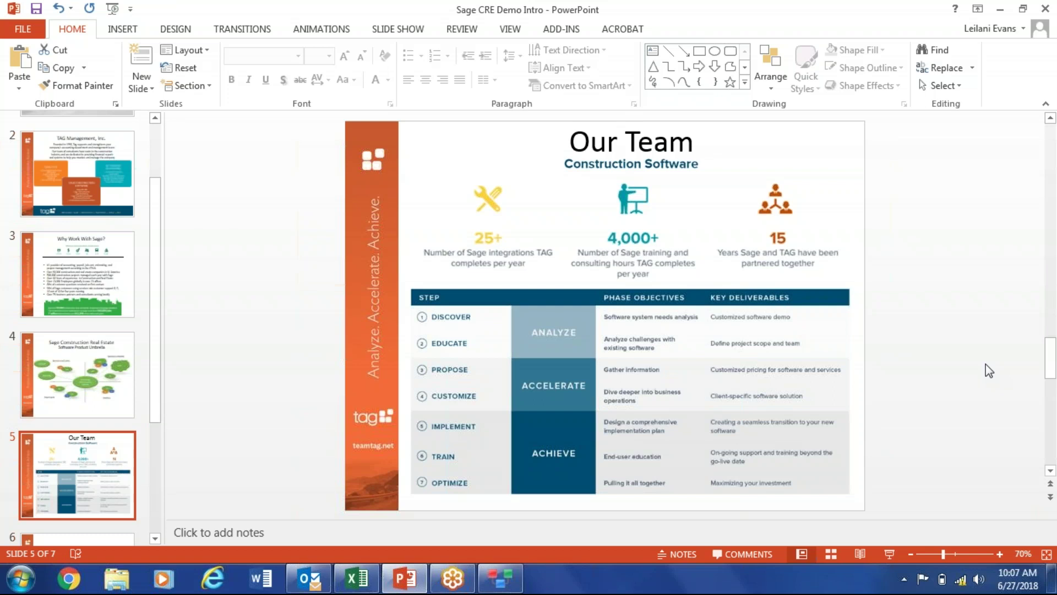
scroll(144, 435, down, 3)
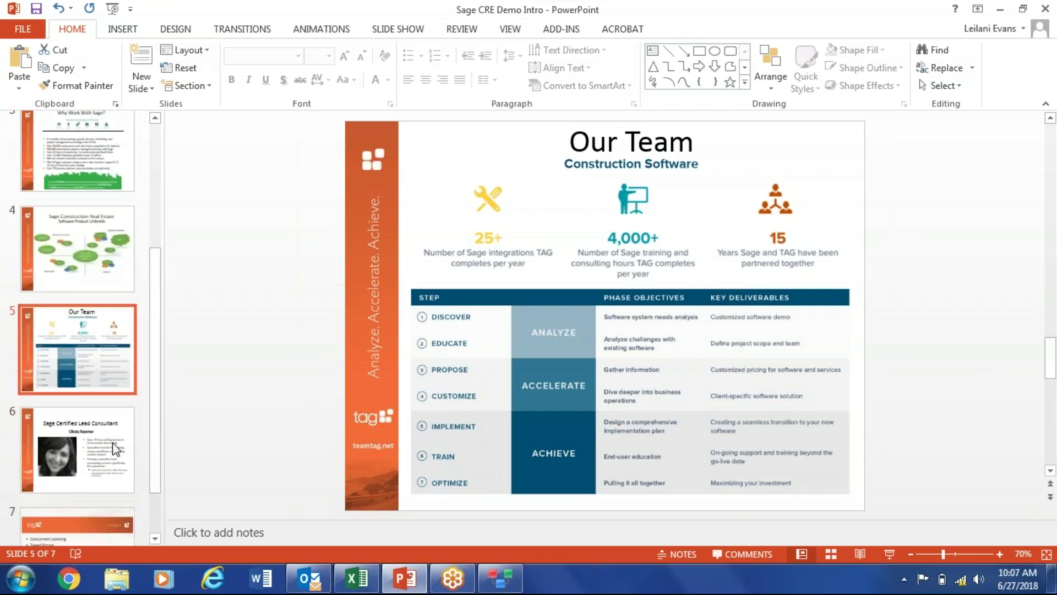
Step: Display slide 6 of 7, the Sage Certified Lead Consultant slide
click(114, 449)
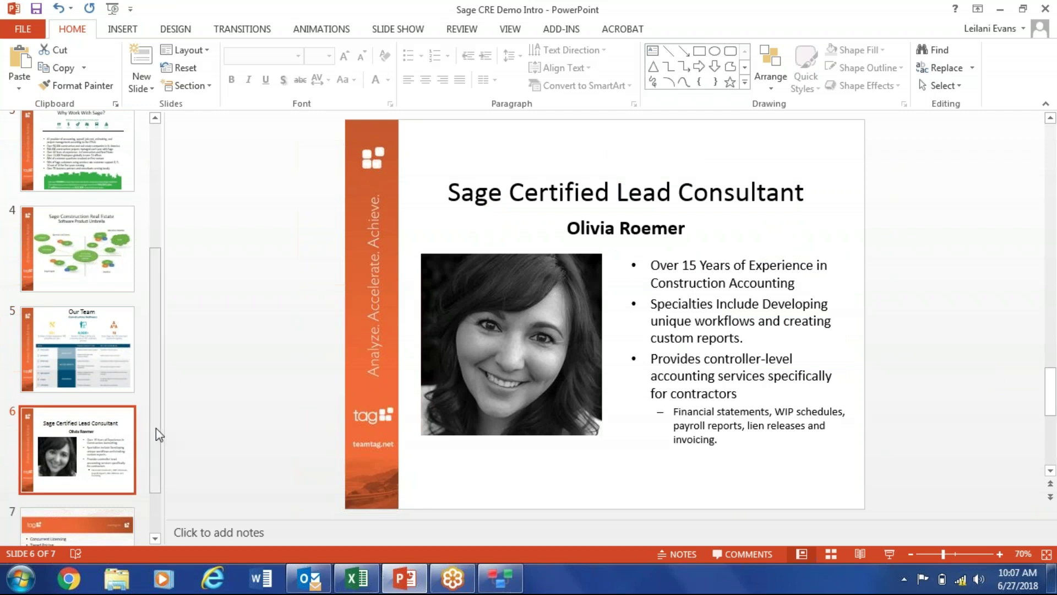
drag(157, 438, 157, 465)
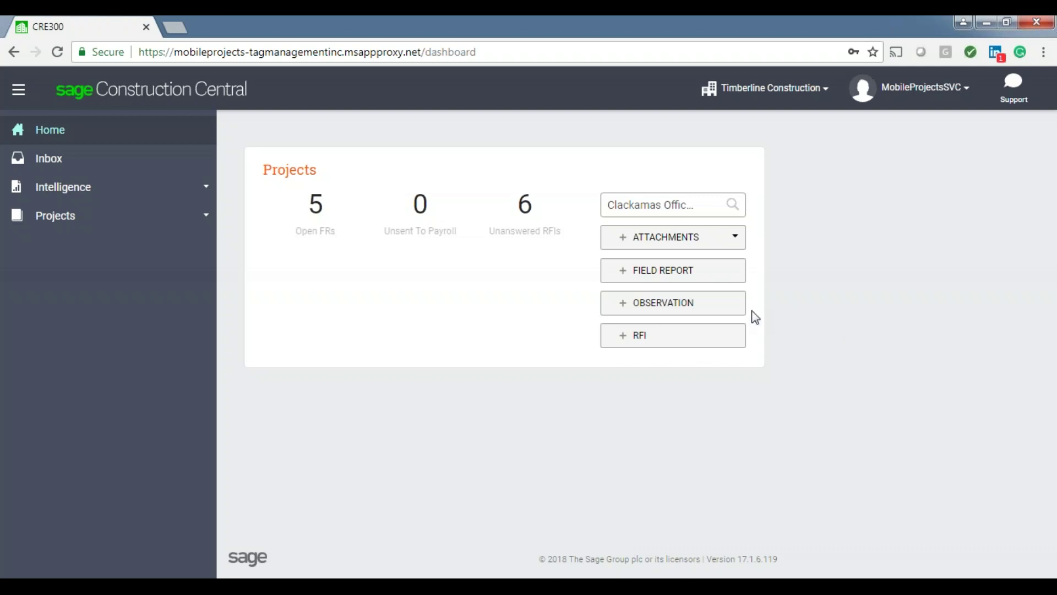
Step: Open the 6/14/2018 Clackamas Office Park #4 report from the Open FRs list and expand Weather / Site Conditions
click(319, 218)
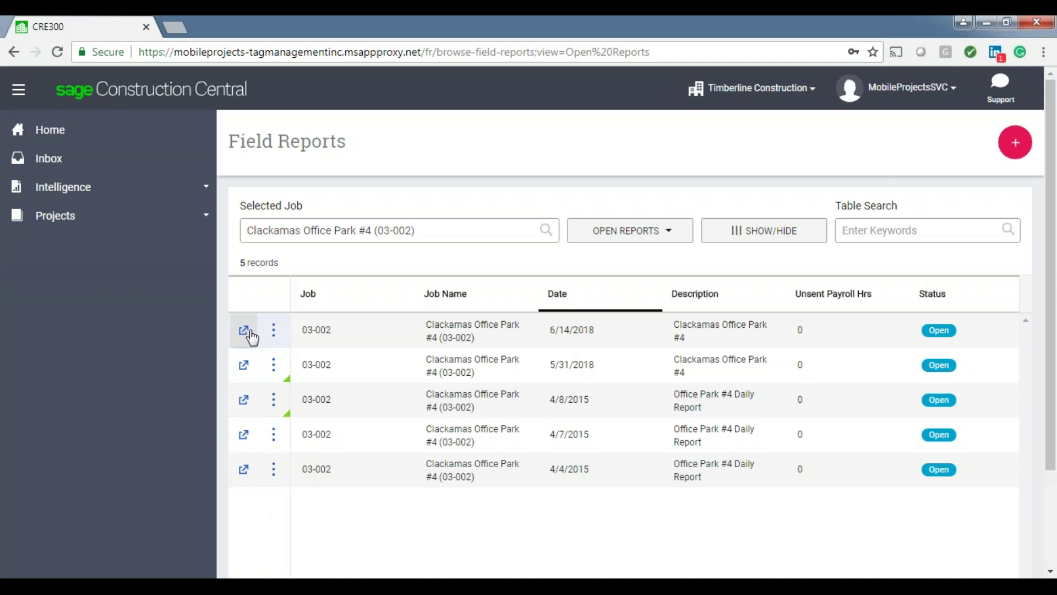
click(249, 332)
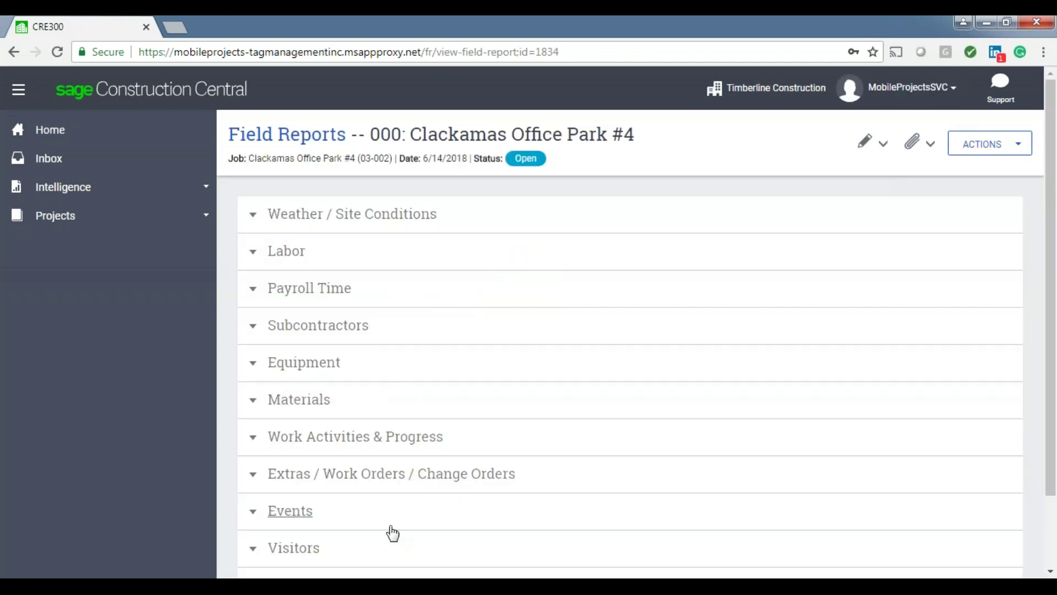
click(253, 216)
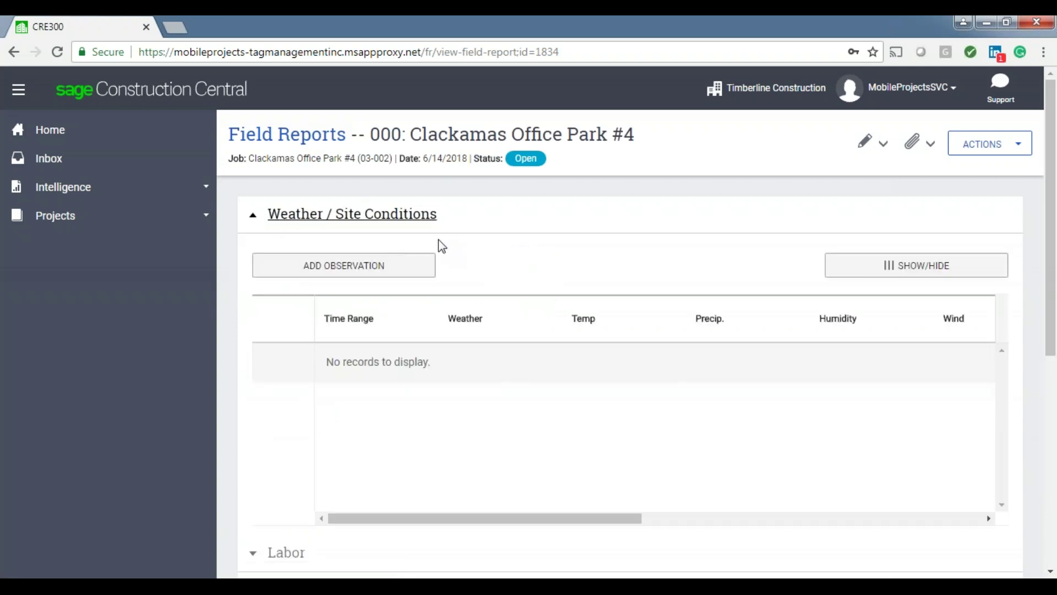
Step: Add a weather observation auto-filled for zip 97222: Mostly Sunny, 66 F, humidity 54, 10 MPH NNW
click(402, 269)
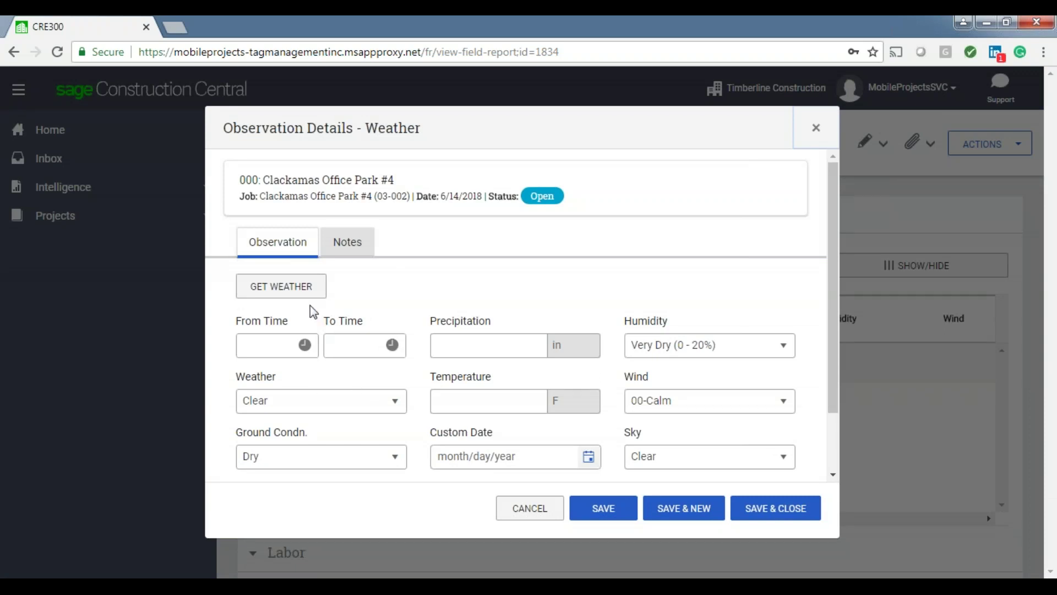
click(295, 290)
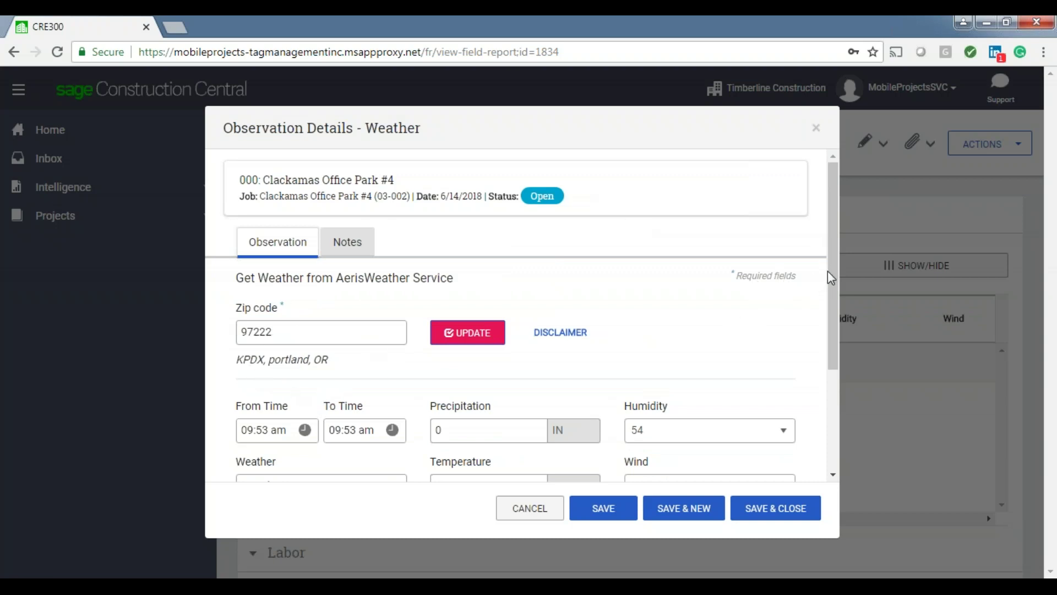
drag(830, 270, 828, 340)
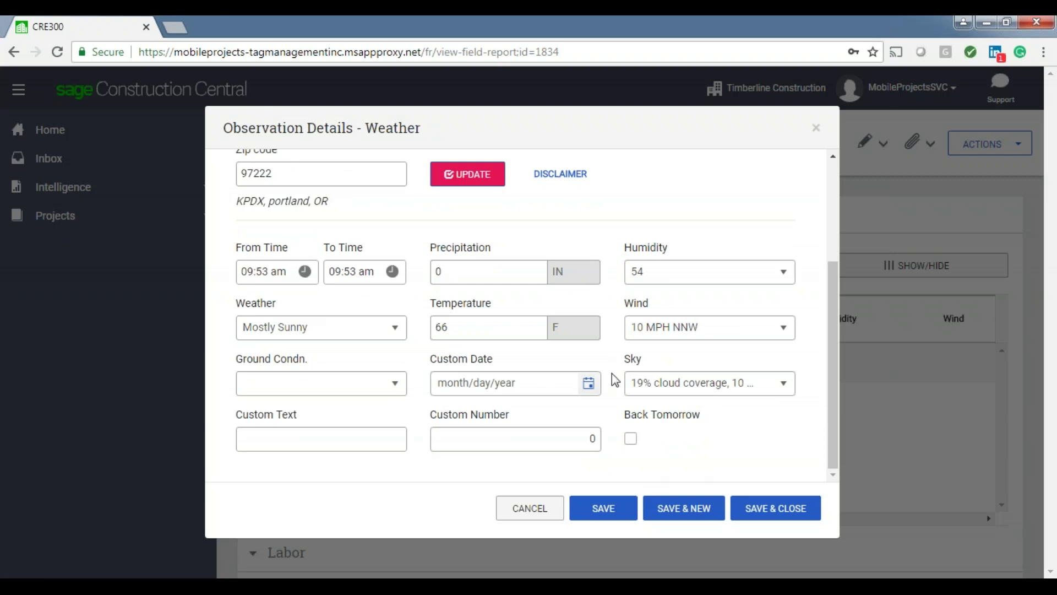
Step: Save the weather observation, collapse Weather / Site Conditions, and expand then collapse the Labor section
click(781, 524)
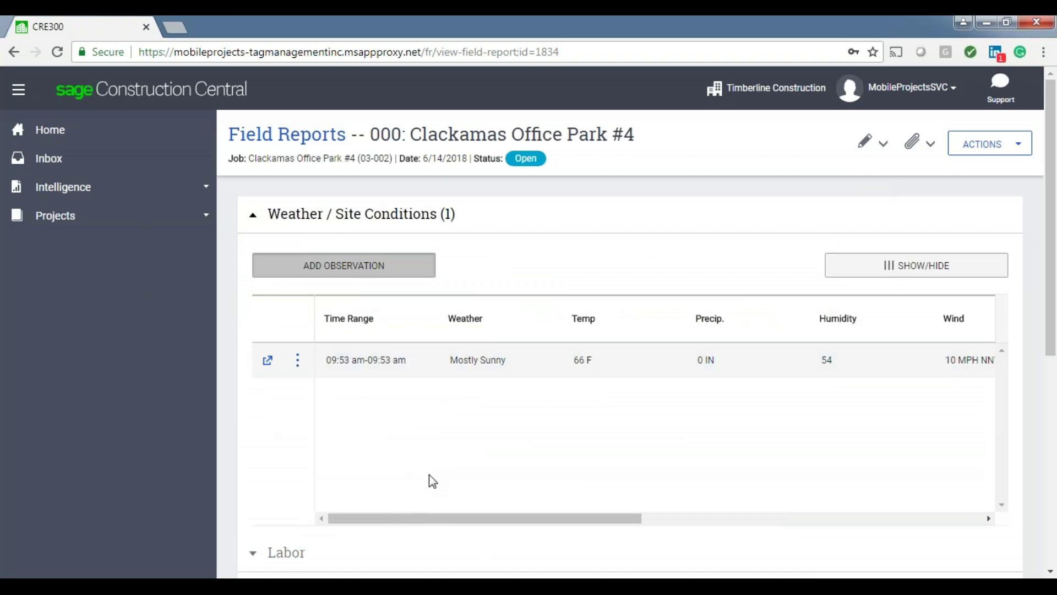
click(252, 215)
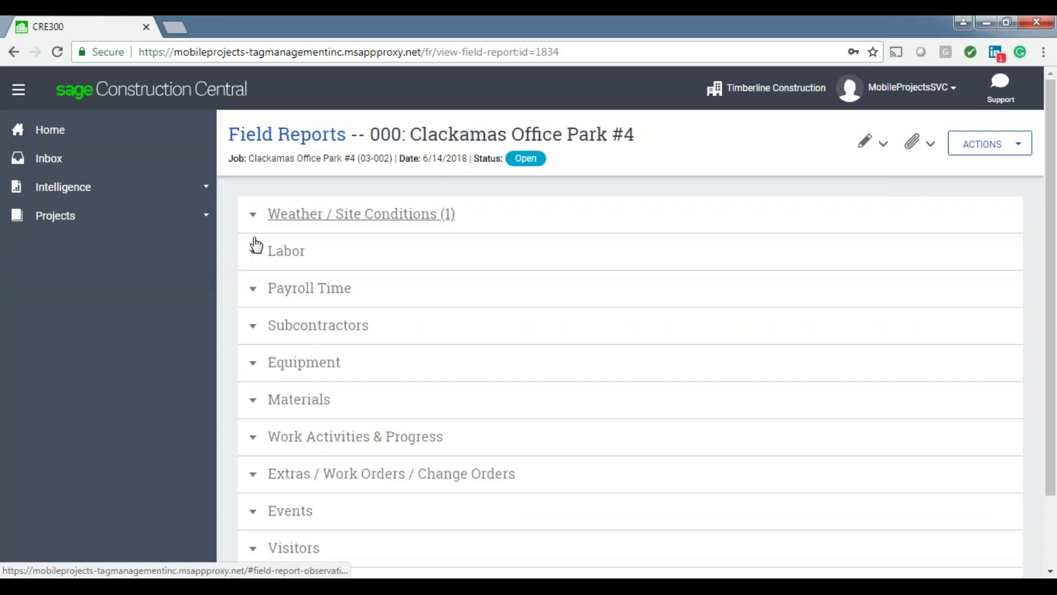
click(256, 257)
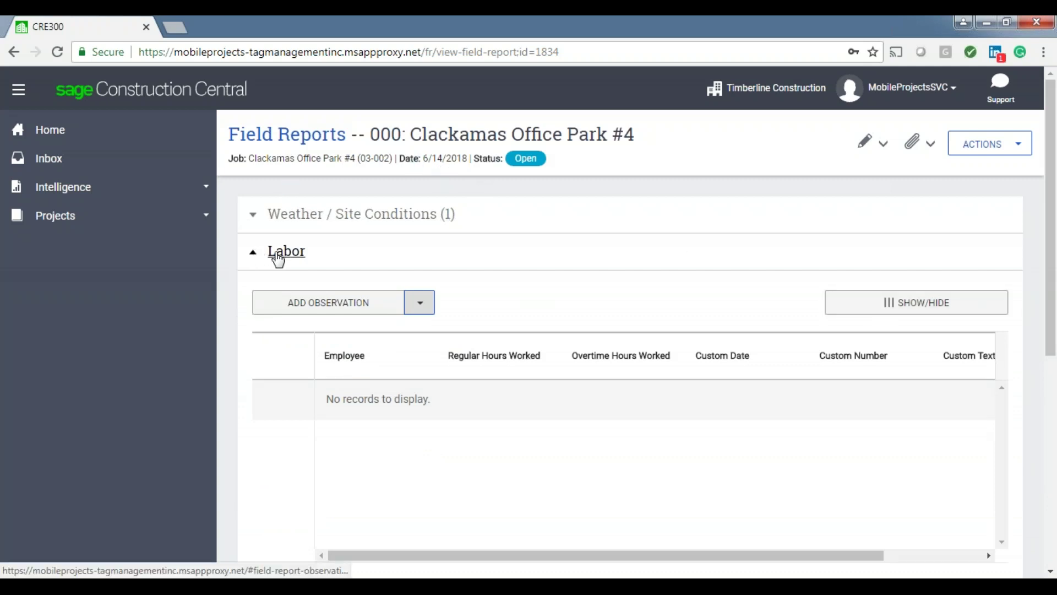
click(278, 257)
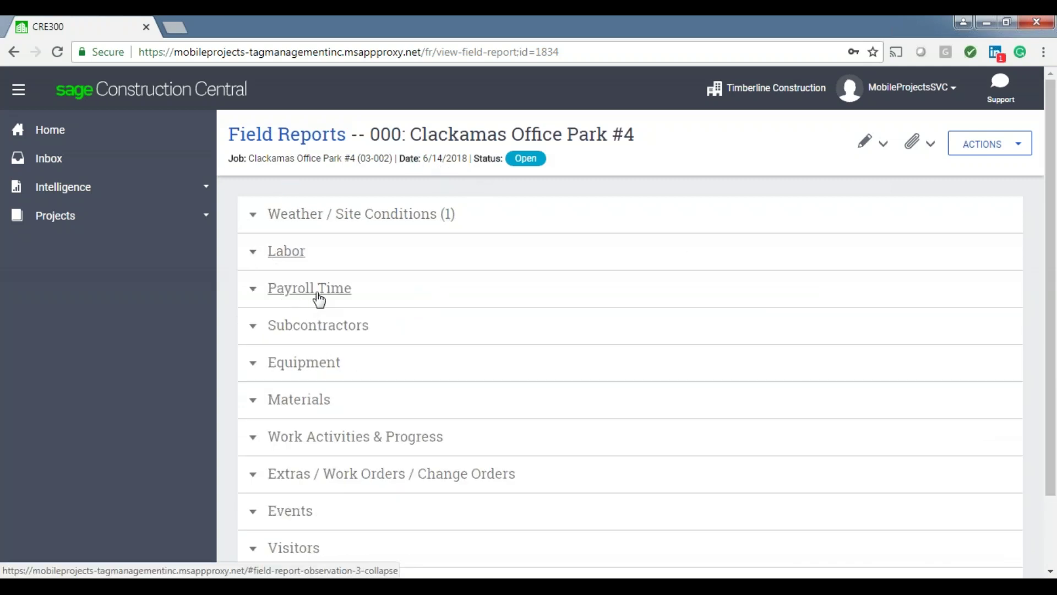
Step: Start a Payroll Time entry for employee 101 with the REG pay type
click(327, 290)
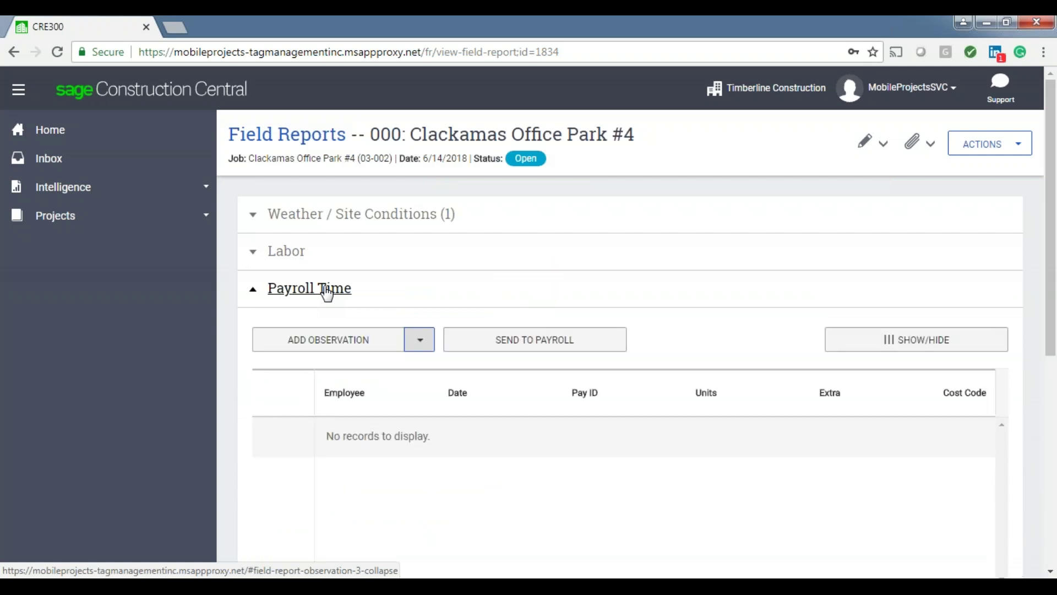
click(351, 353)
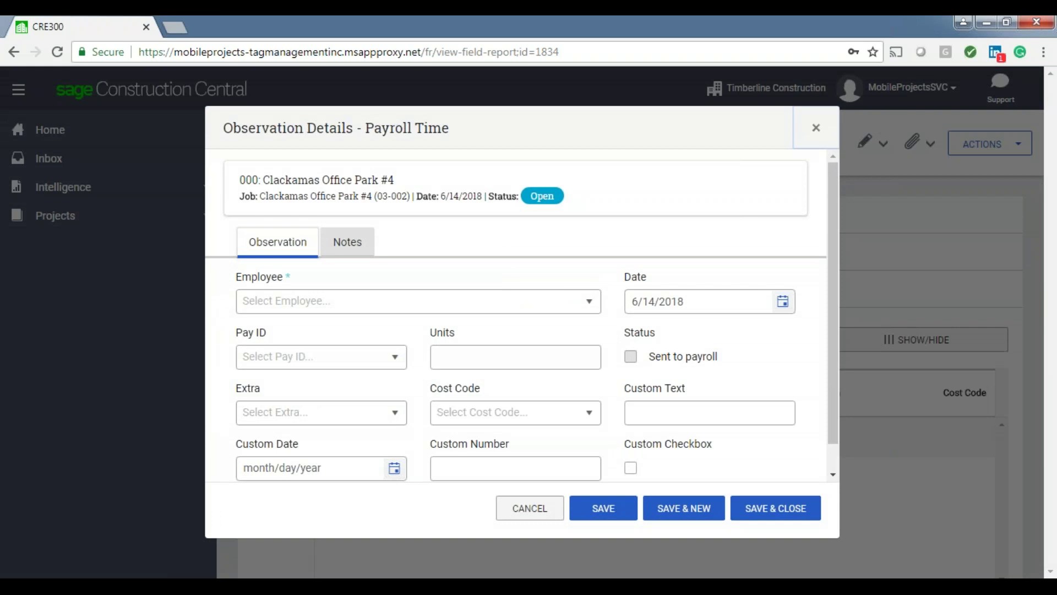
click(589, 303)
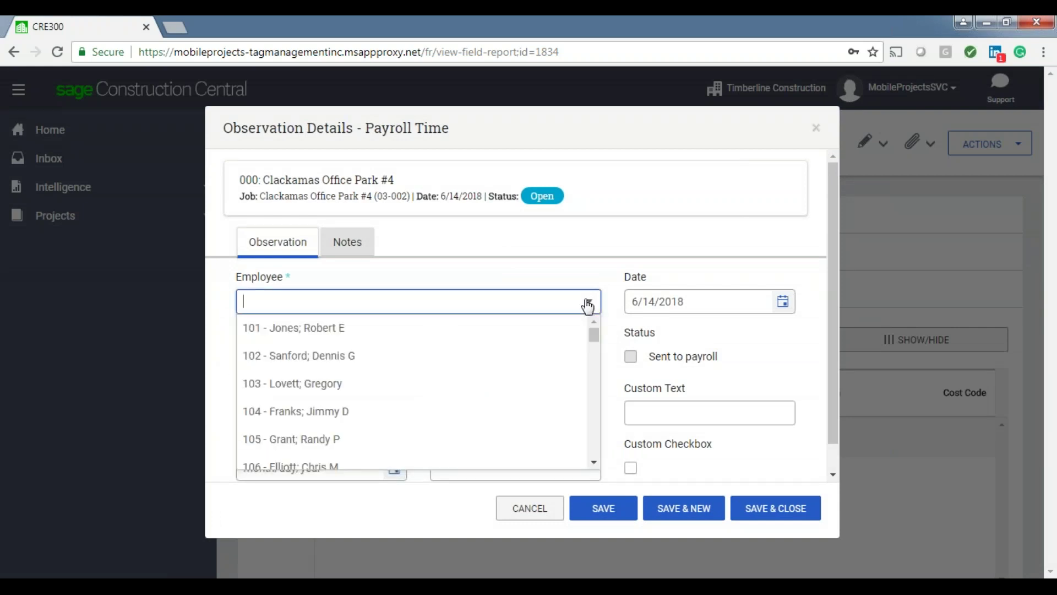
click(332, 329)
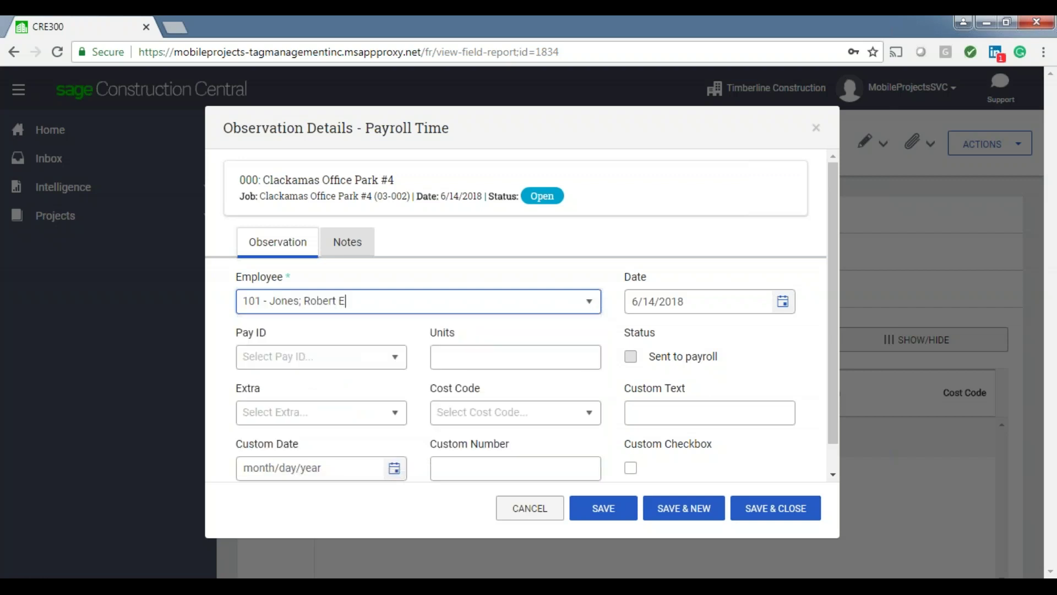
click(394, 358)
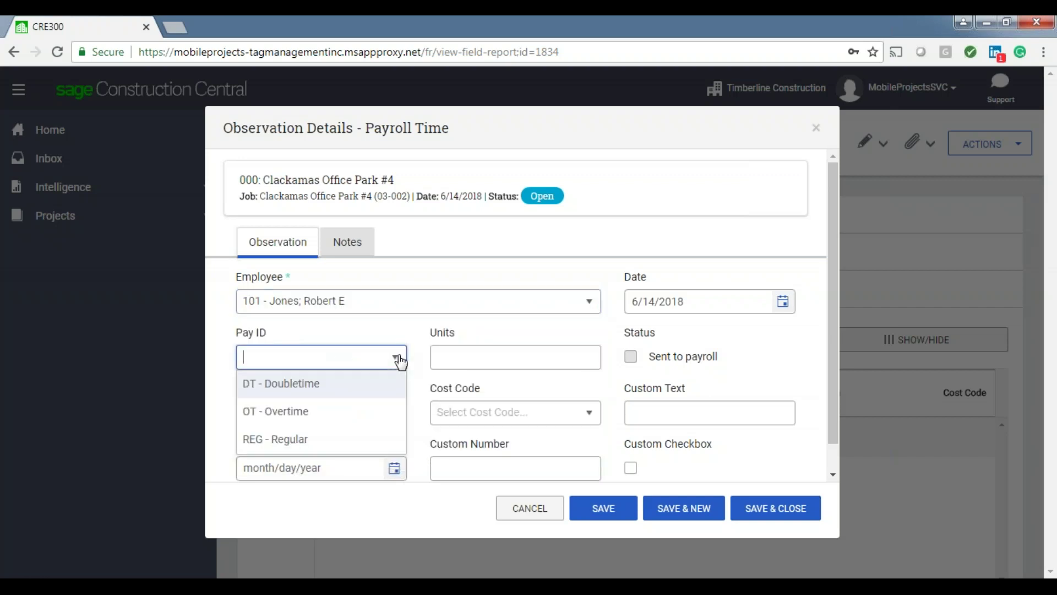
click(300, 440)
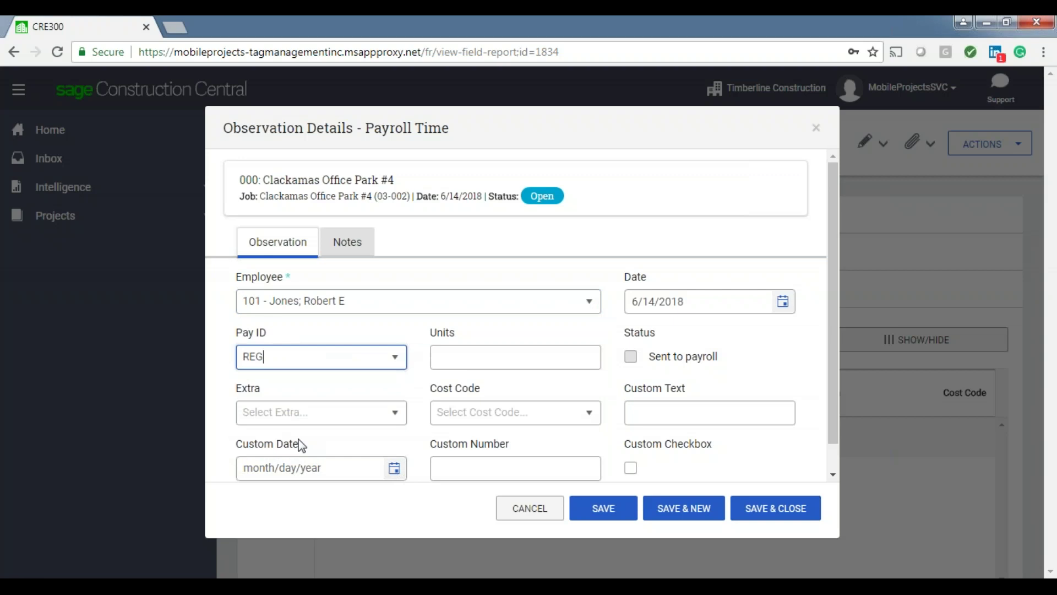
Step: Enter 8 units, extra 1 - Sprinkler System, cost code 2-810 Irrigation Systems, and save
click(486, 355)
text(8.)
key(Tab)
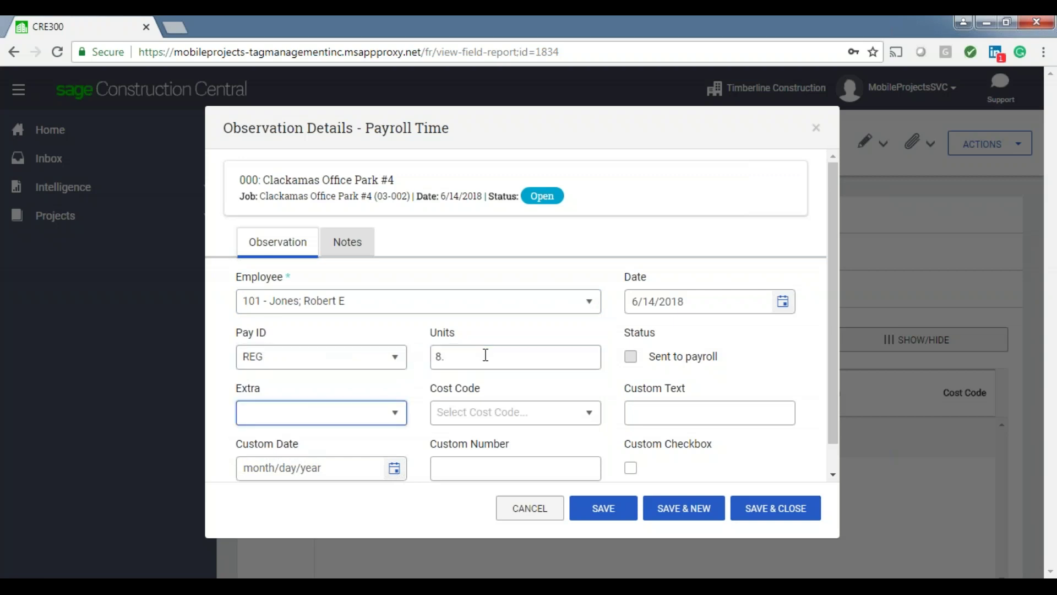
click(397, 417)
click(382, 446)
click(592, 417)
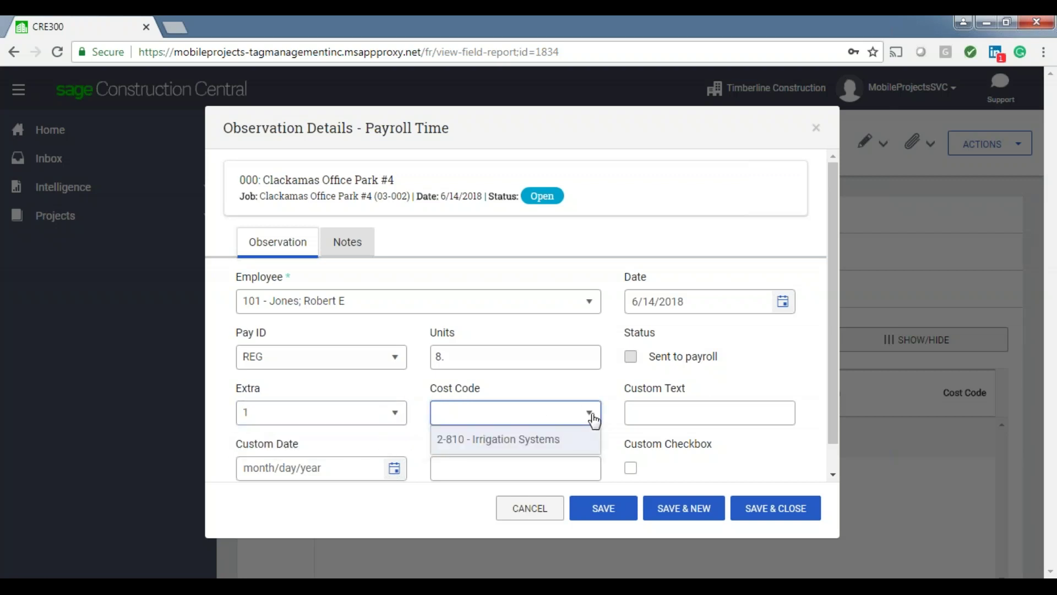
click(560, 440)
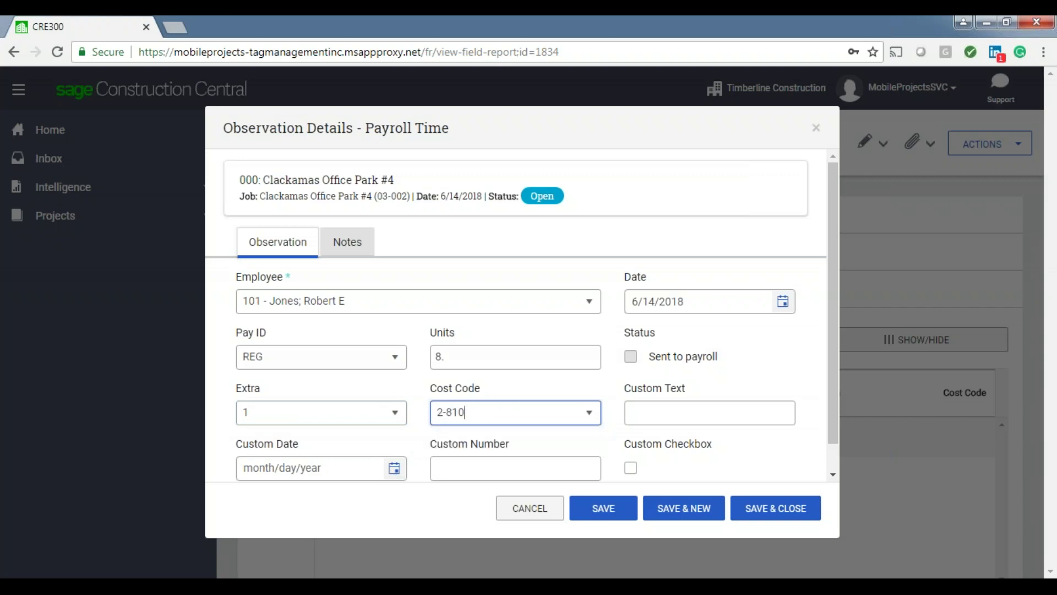
click(766, 516)
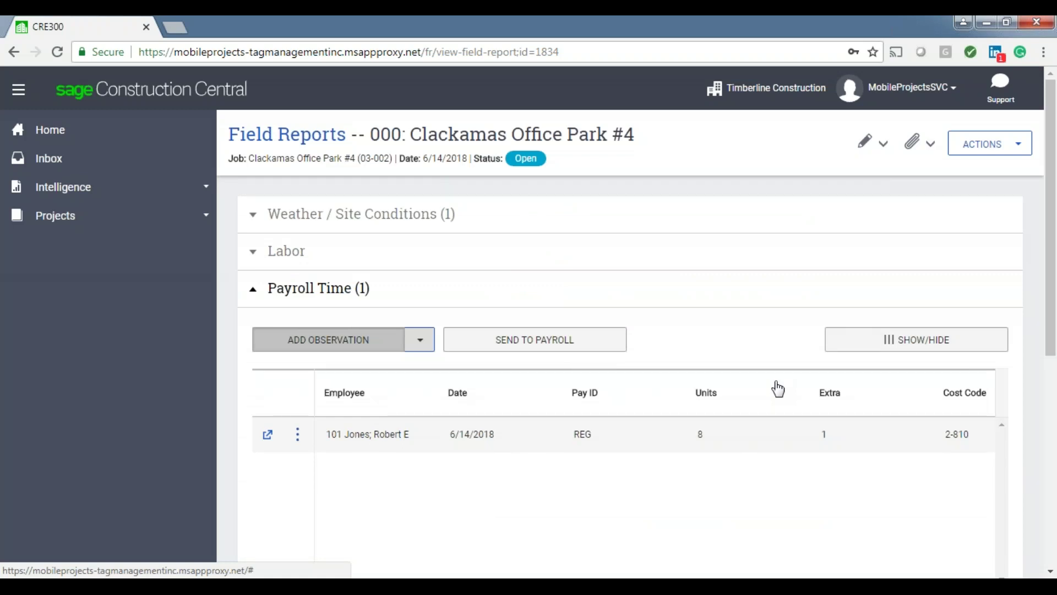
Step: Add and save a subcontractor observation for A-1 Electric Company (Tigard)
click(253, 295)
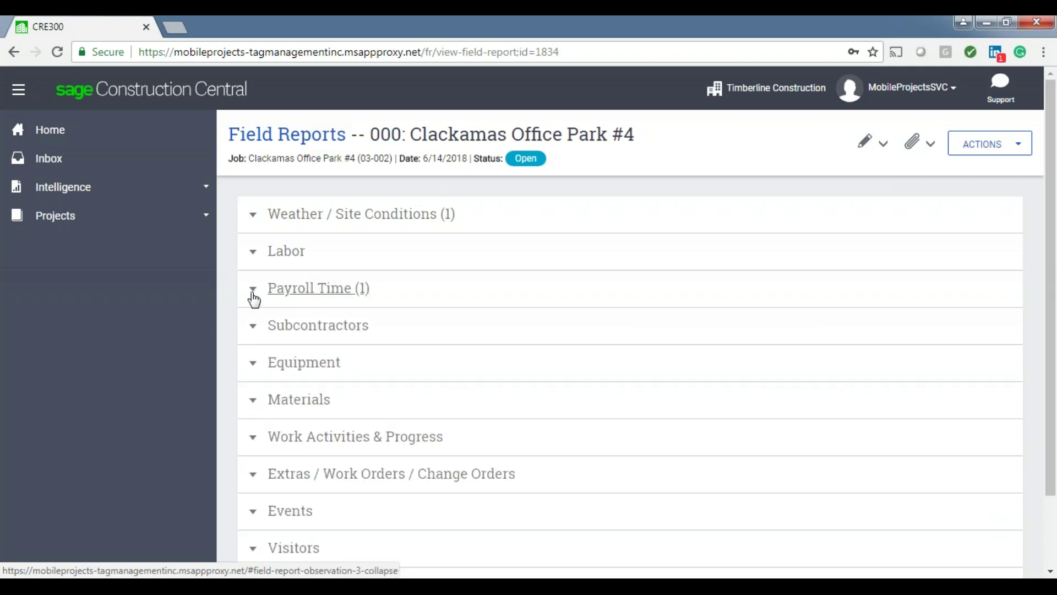
click(296, 331)
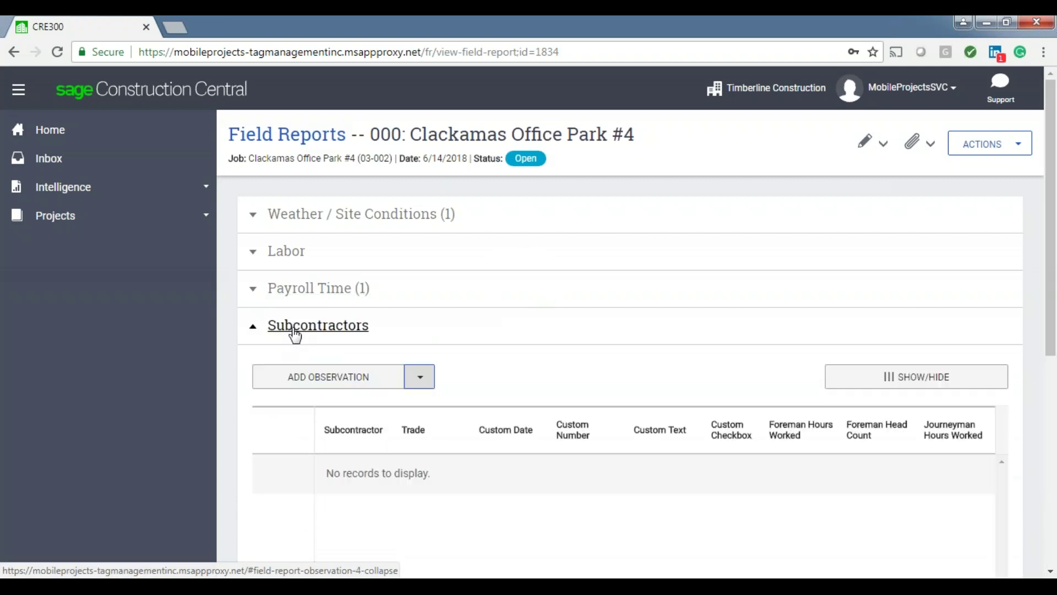
click(360, 380)
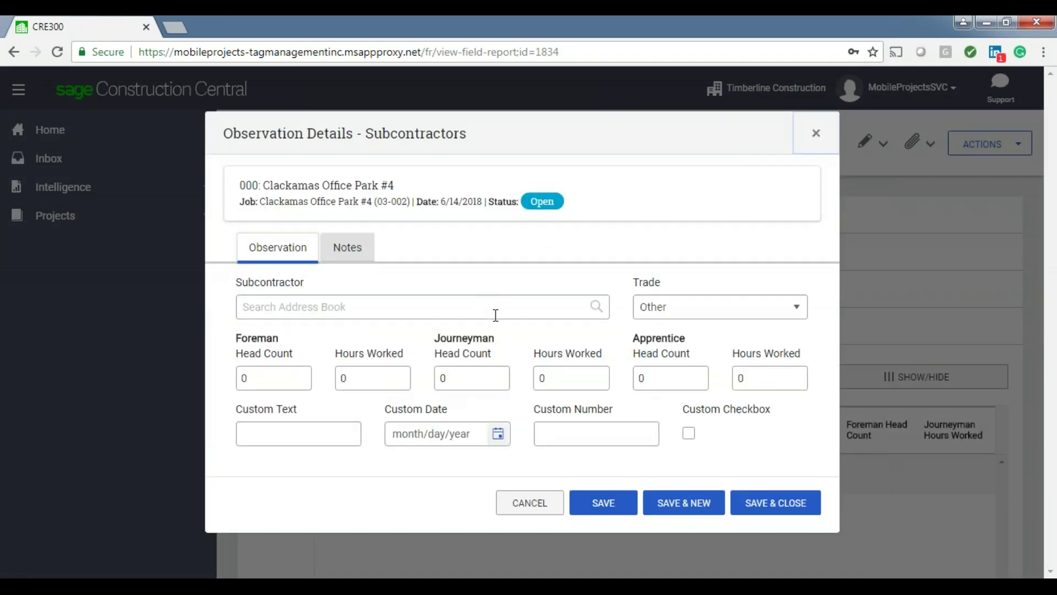
click(474, 301)
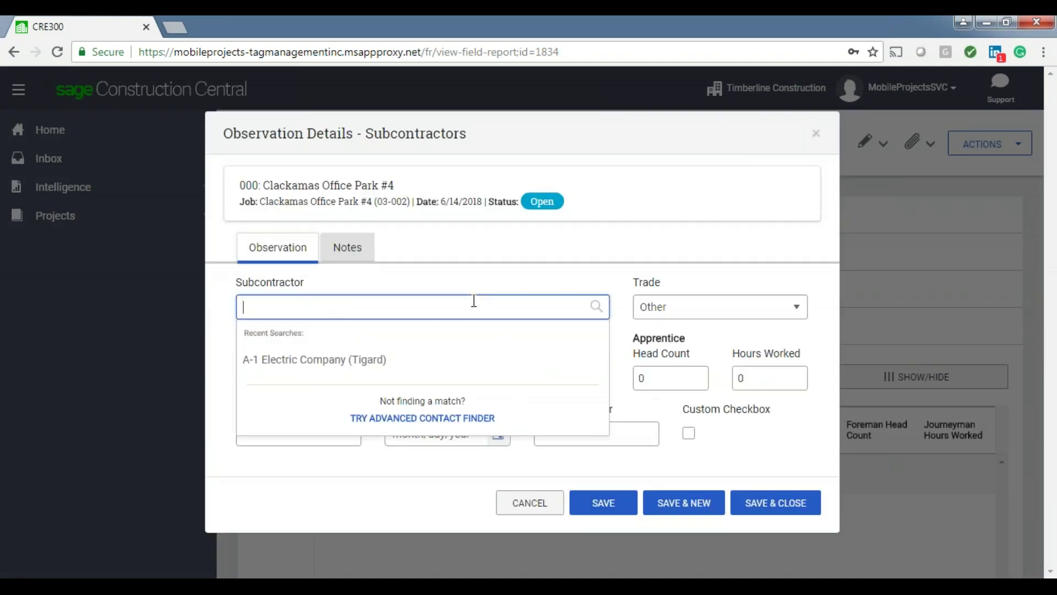
click(390, 371)
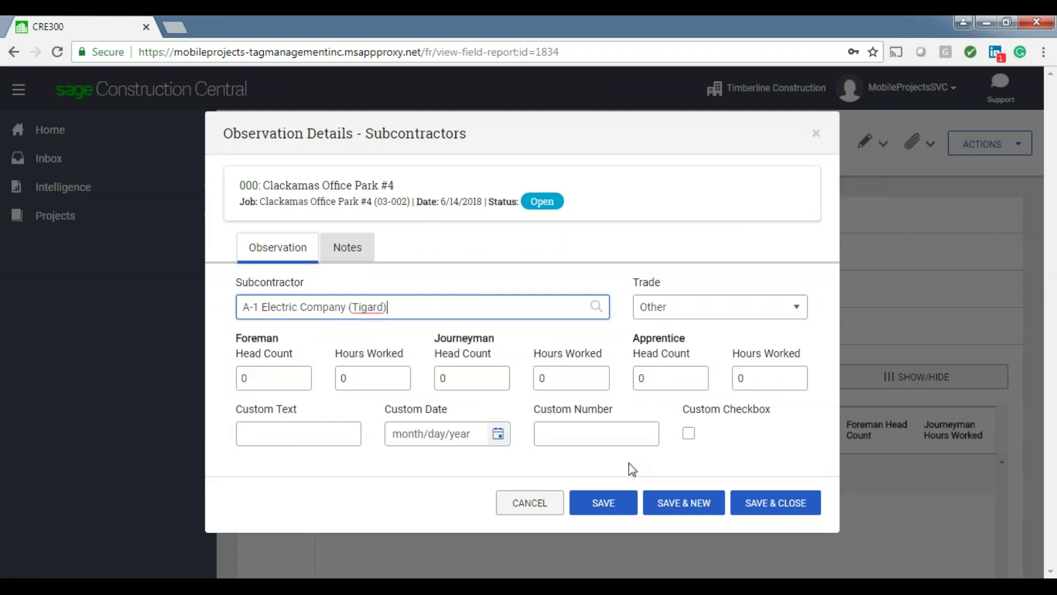
click(786, 503)
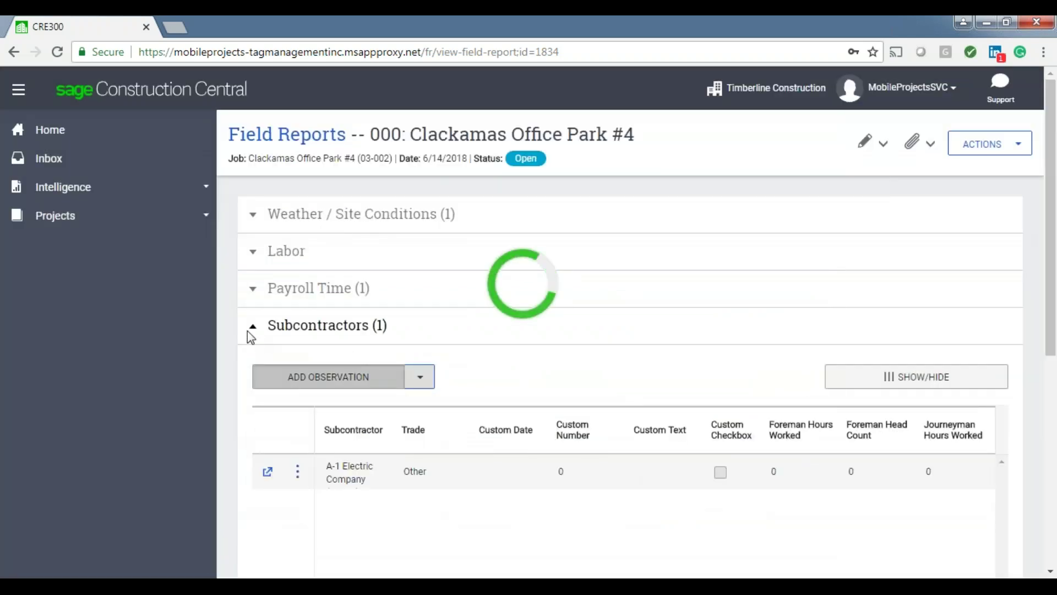
Step: Add and save an equipment observation for BH-1001 - John Deere Backhoe, leaving ownership unset
click(260, 327)
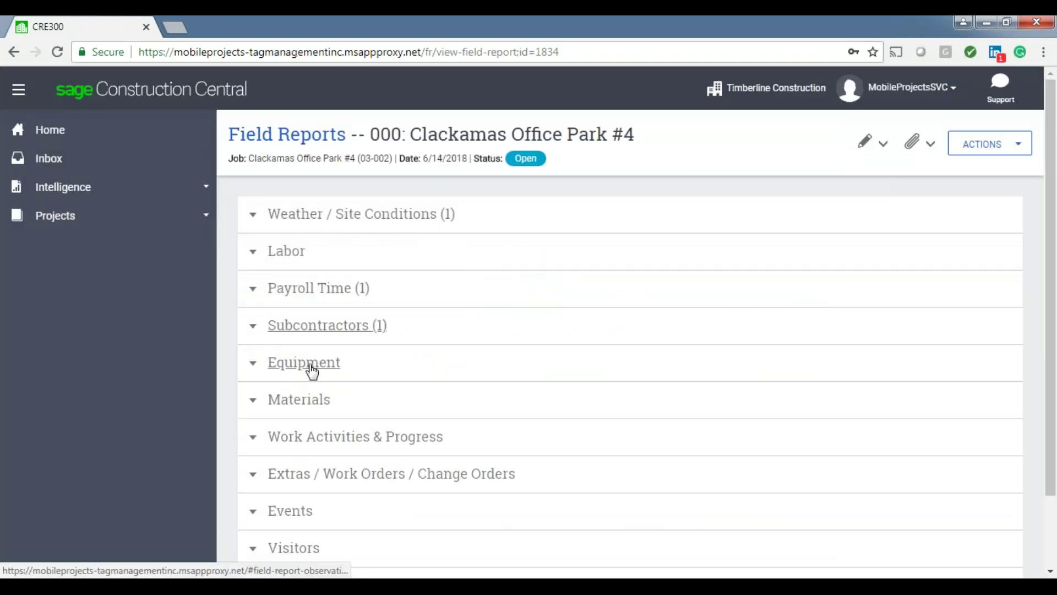
click(309, 370)
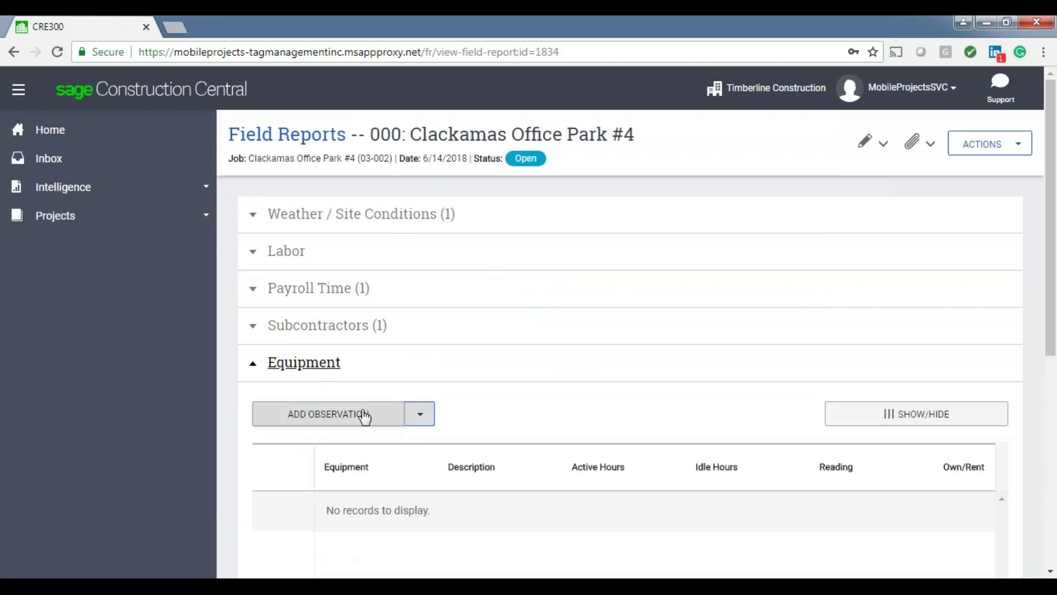
click(364, 415)
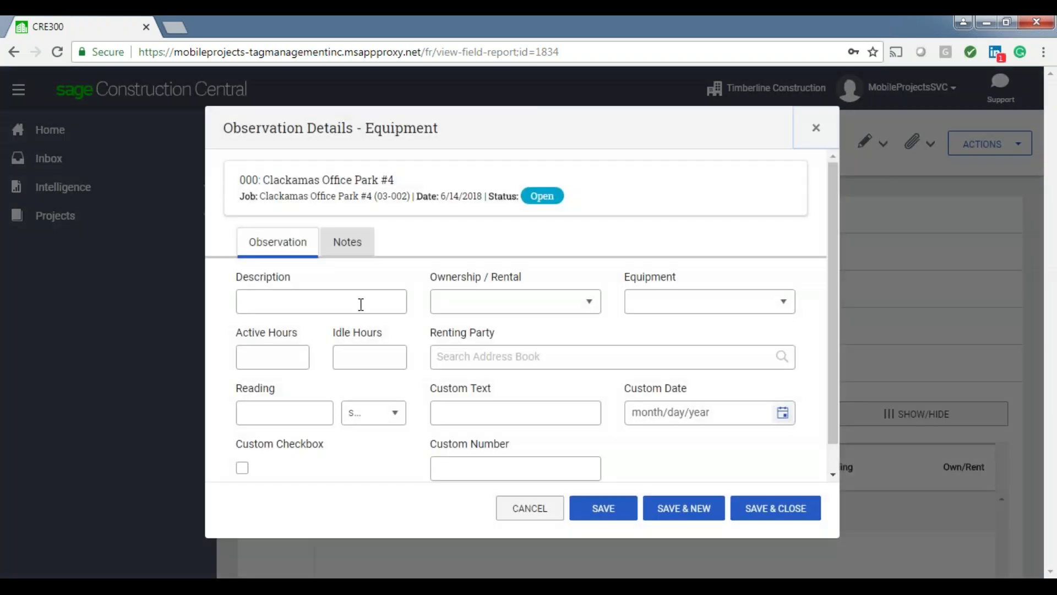
click(365, 300)
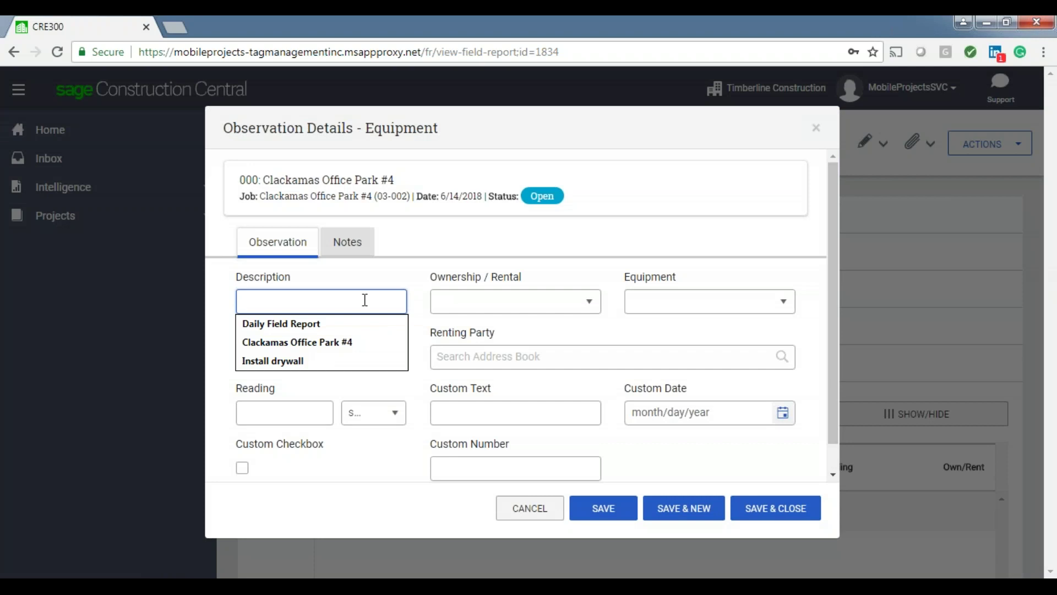
click(528, 271)
click(754, 304)
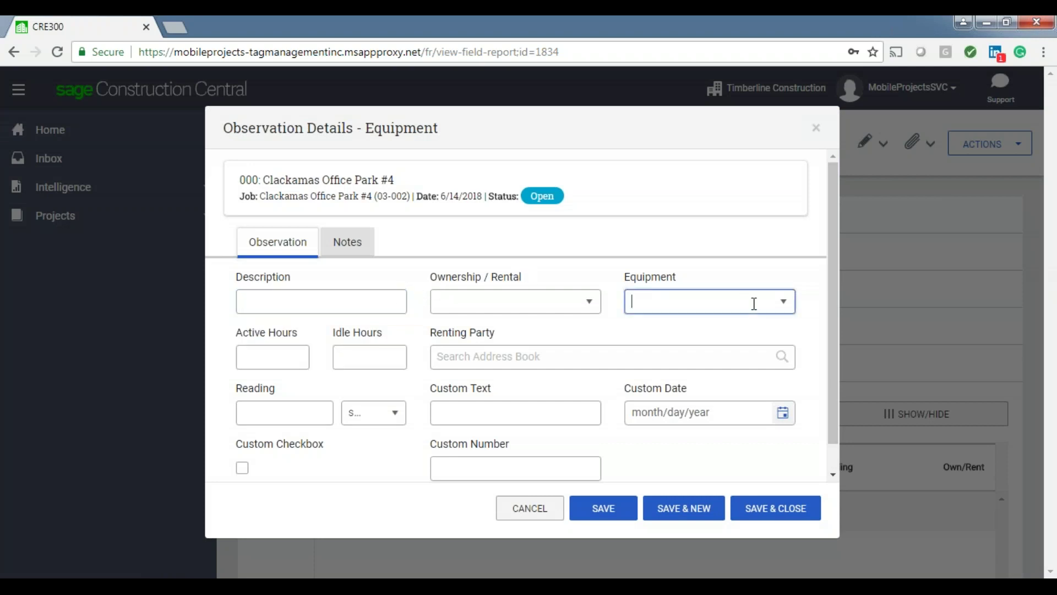
click(784, 307)
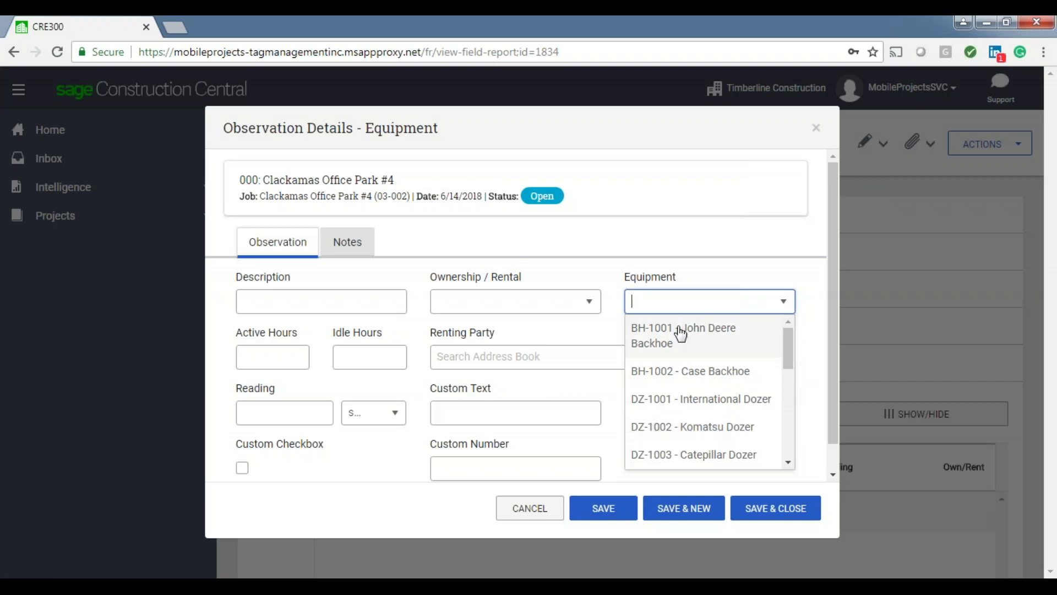
click(666, 345)
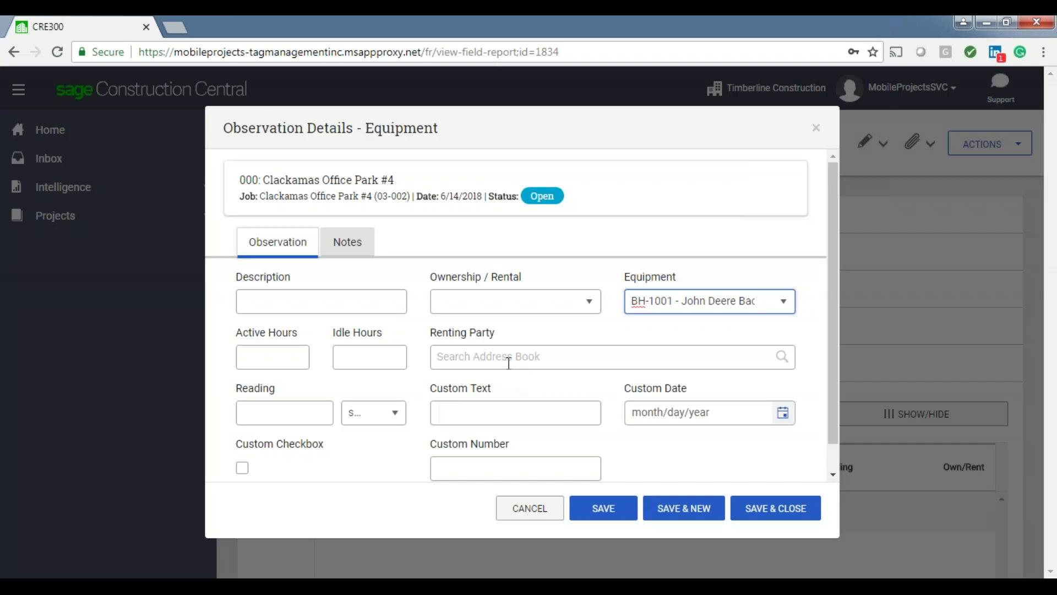
click(589, 308)
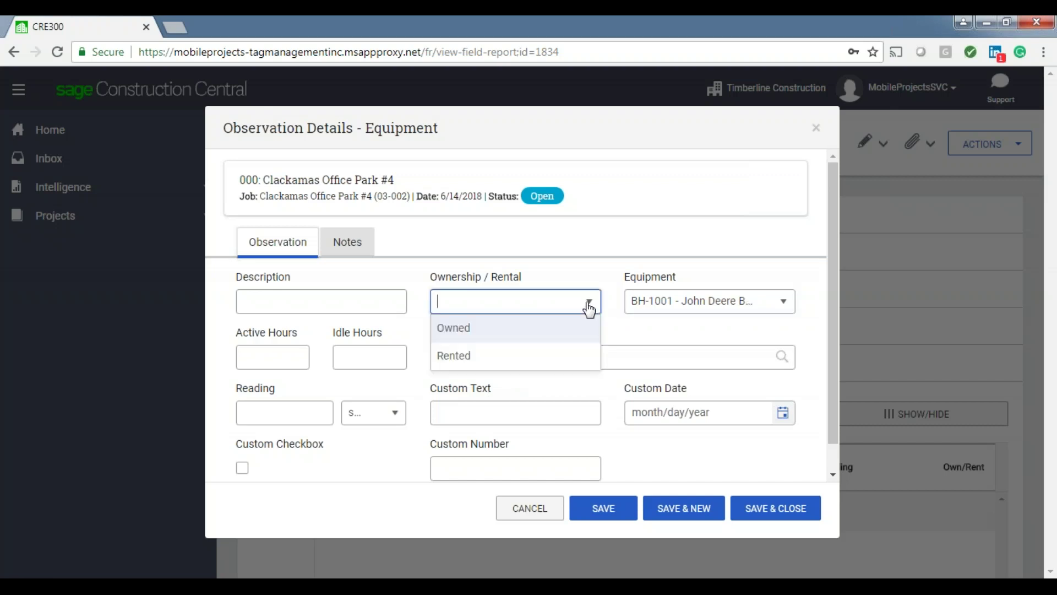
click(643, 325)
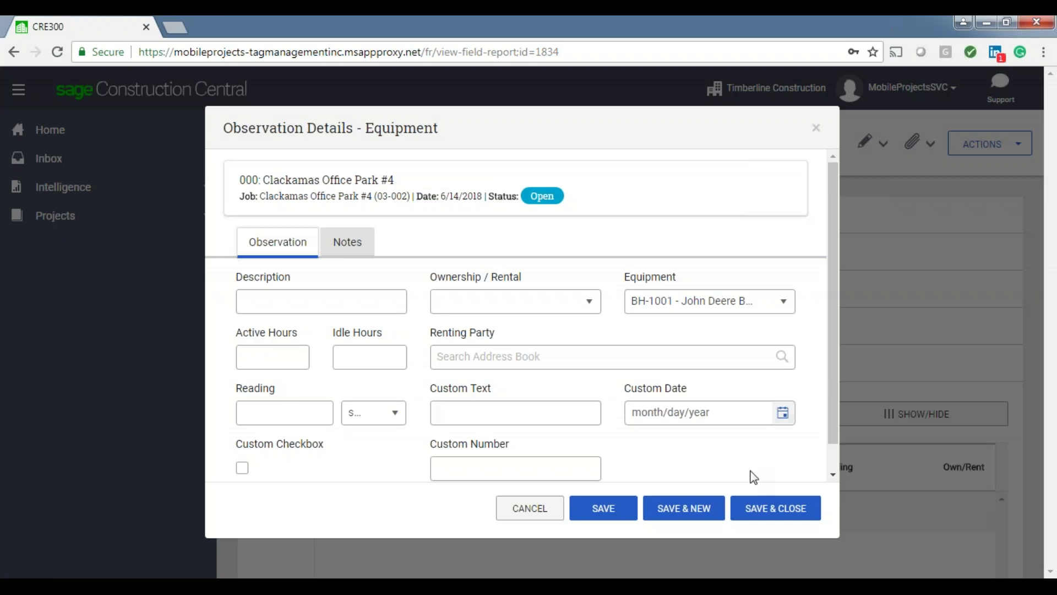
click(780, 511)
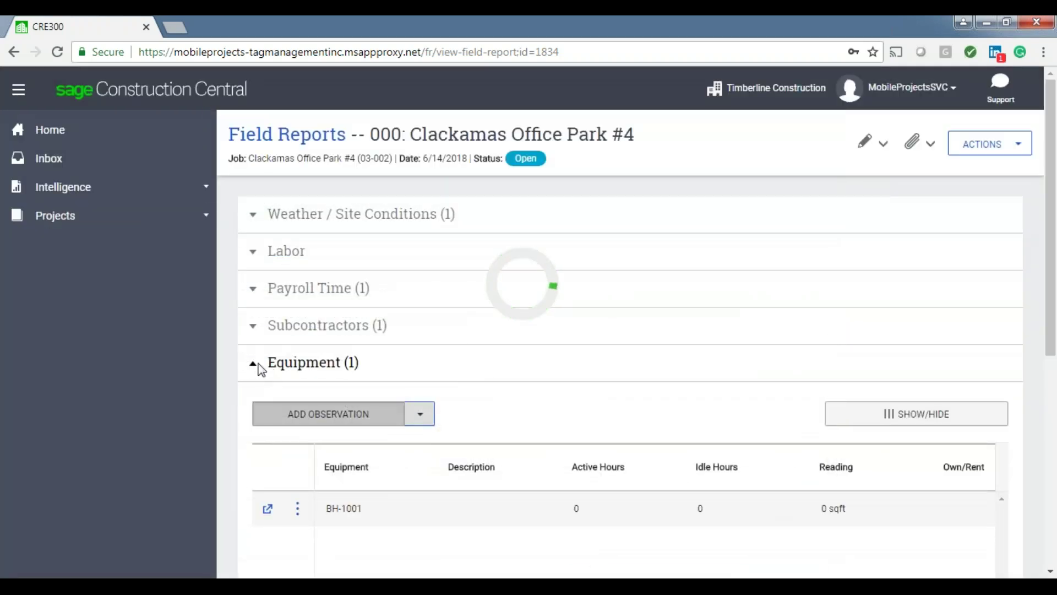
click(254, 368)
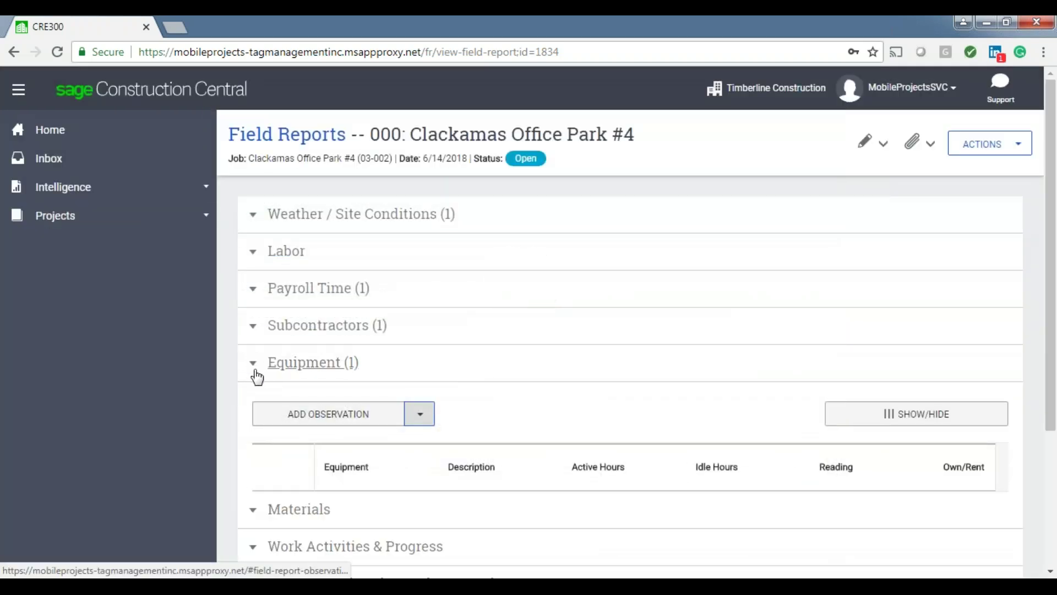
click(296, 406)
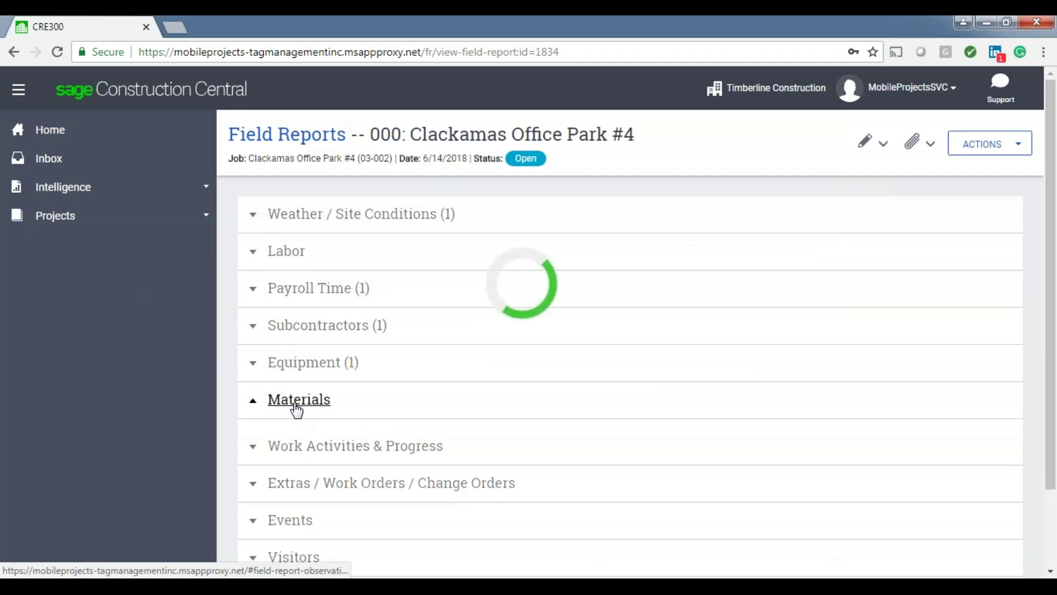
click(344, 451)
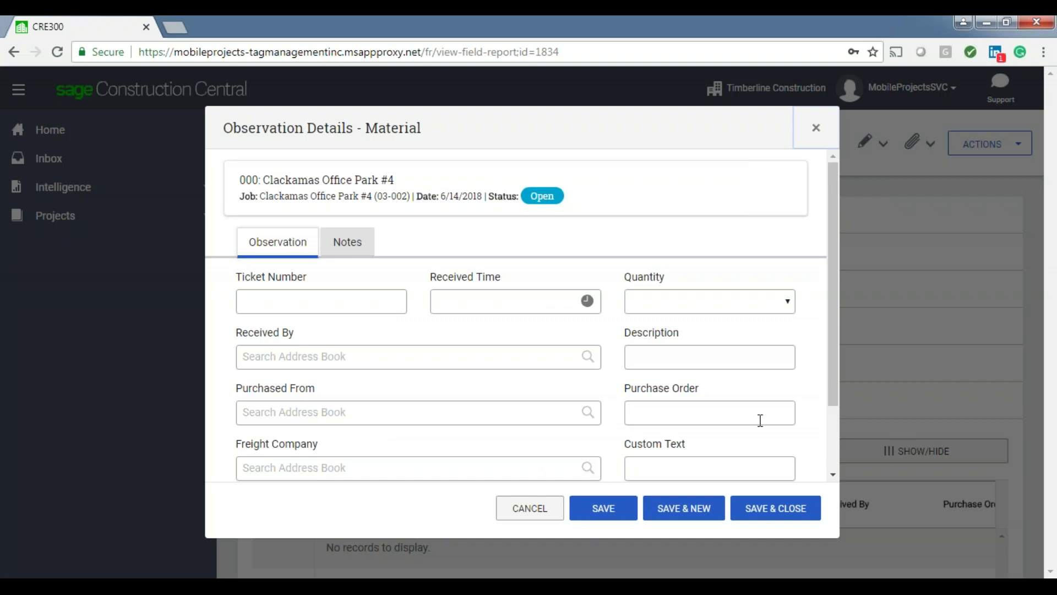
click(538, 506)
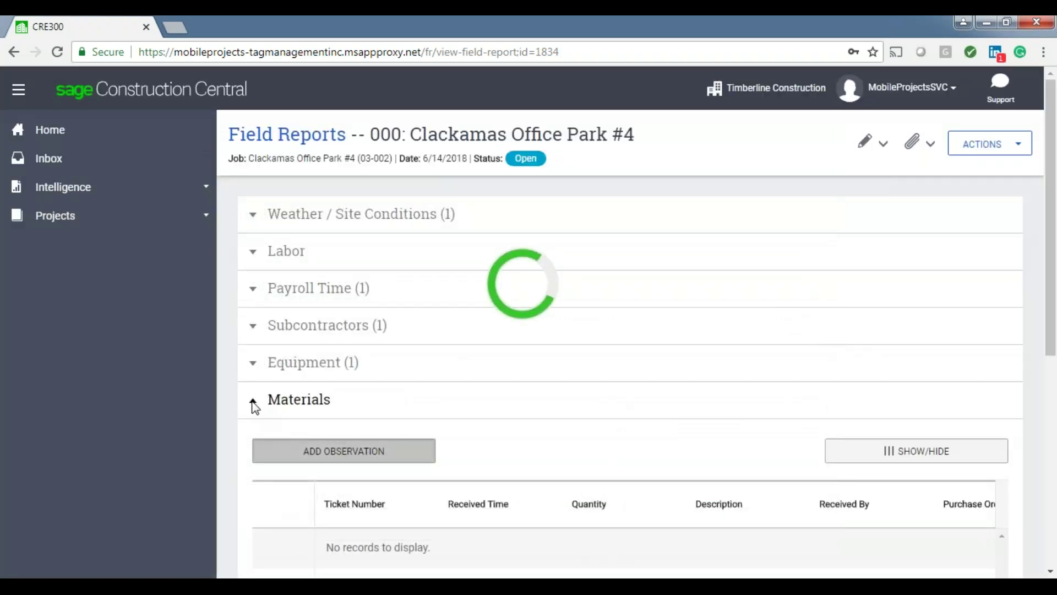
Step: Create a Work Activities & Progress observation with cost code 2-220 Excavate & Backfill, category L - Labor, and view its notes
click(299, 399)
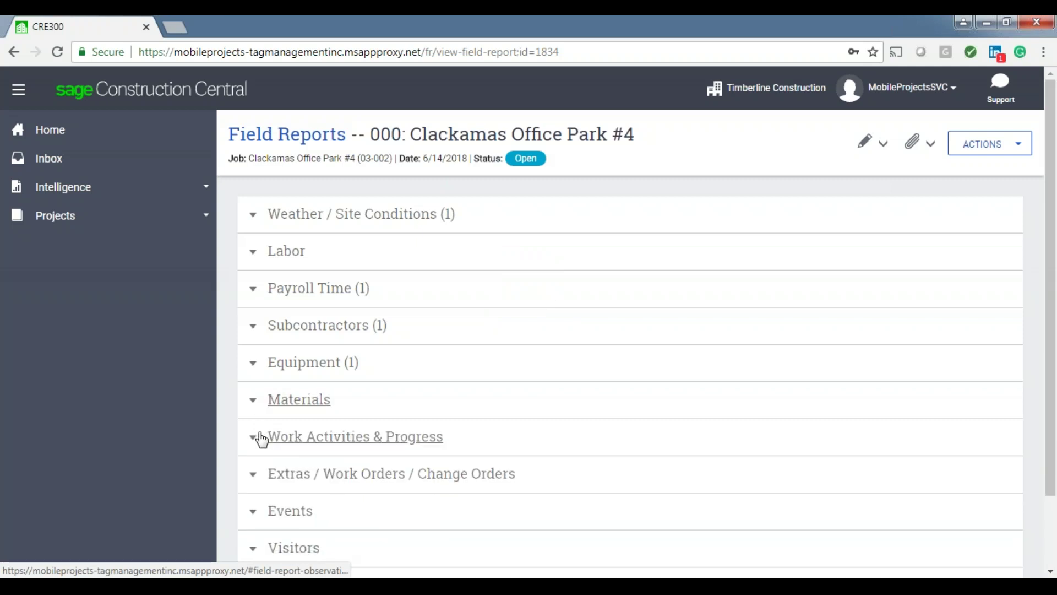
click(246, 441)
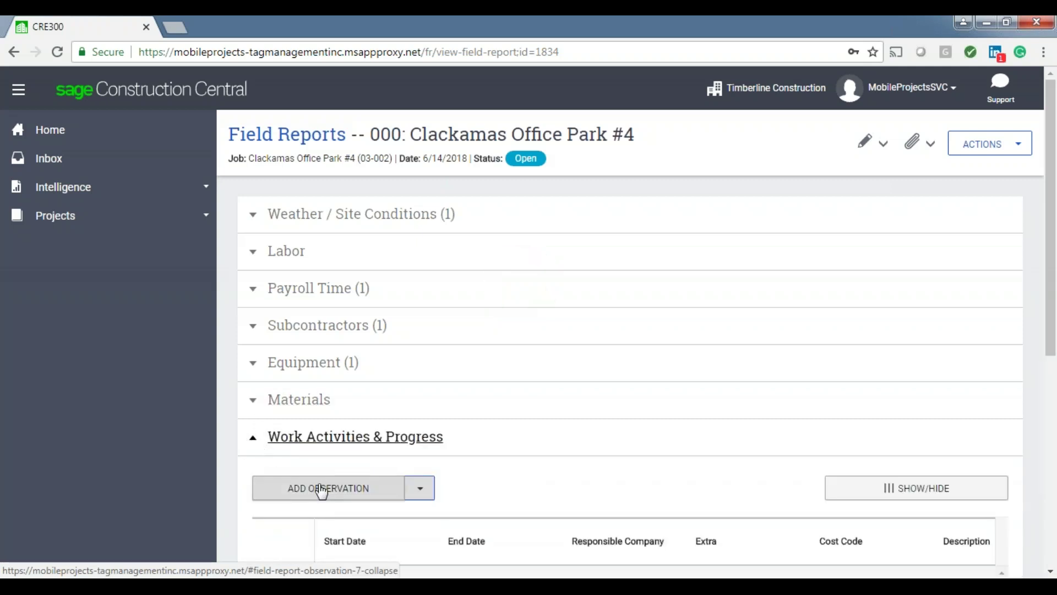
click(340, 489)
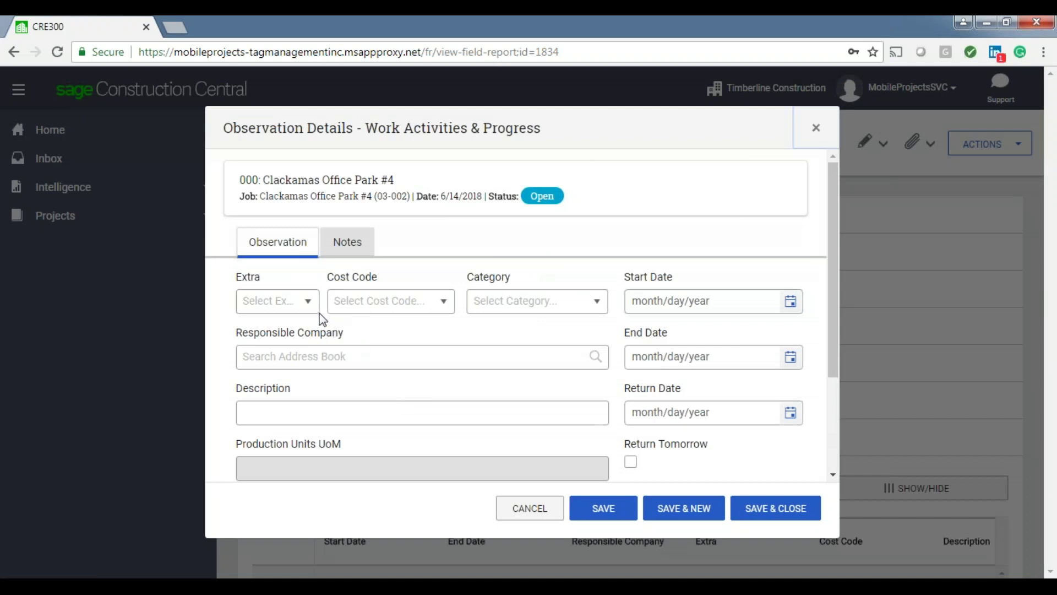
click(448, 309)
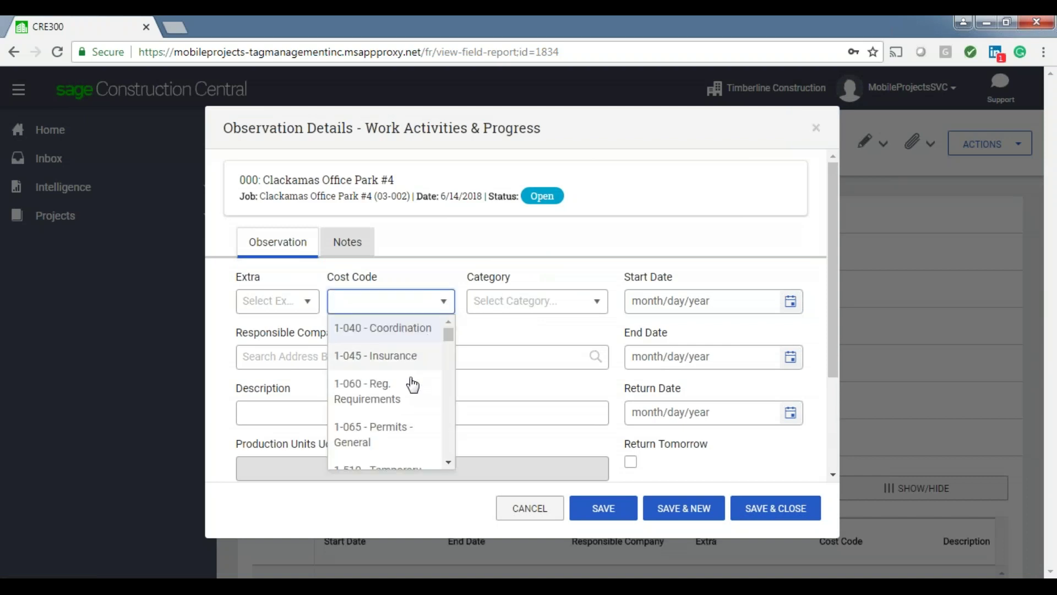
scroll(452, 426, down, 3)
scroll(454, 426, down, 2)
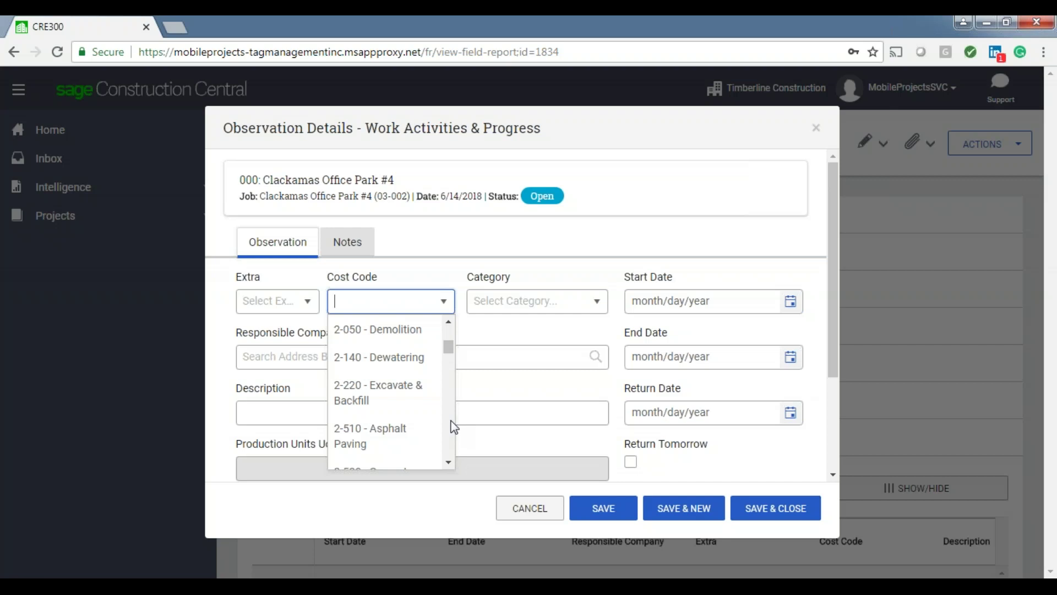
click(391, 399)
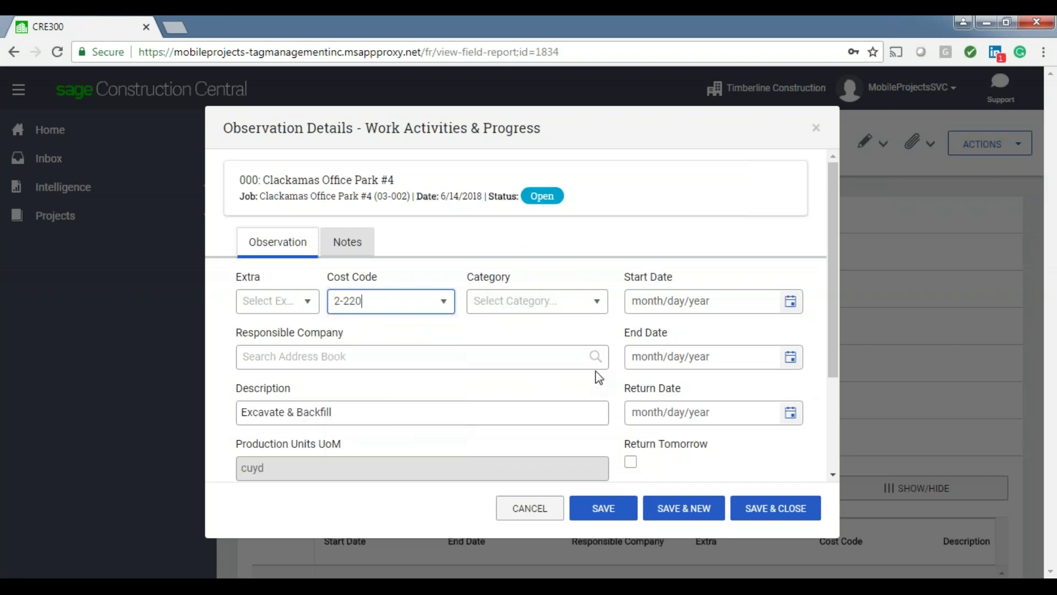
click(598, 307)
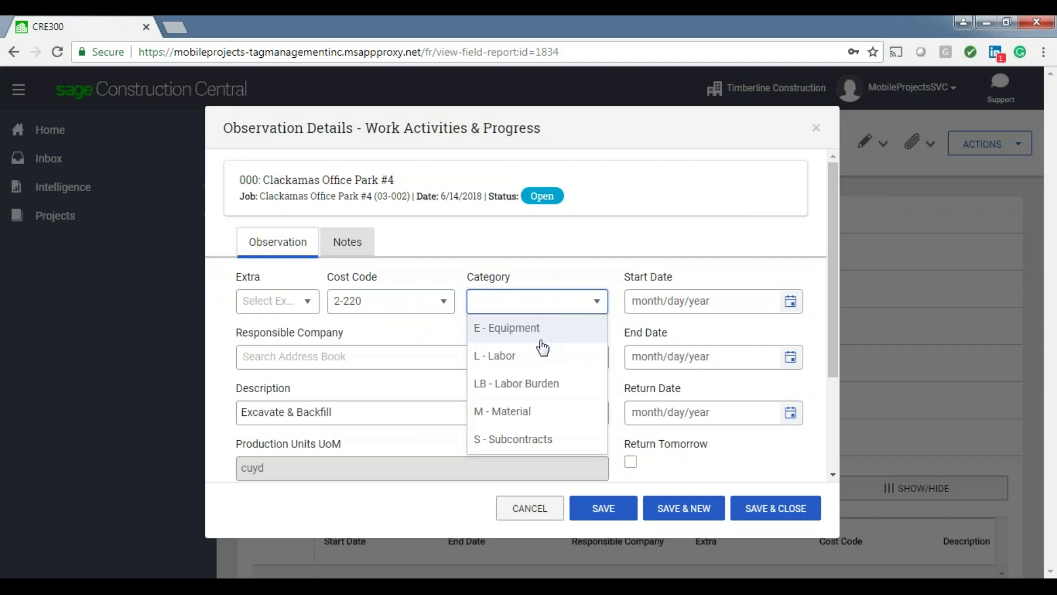
click(512, 369)
click(520, 283)
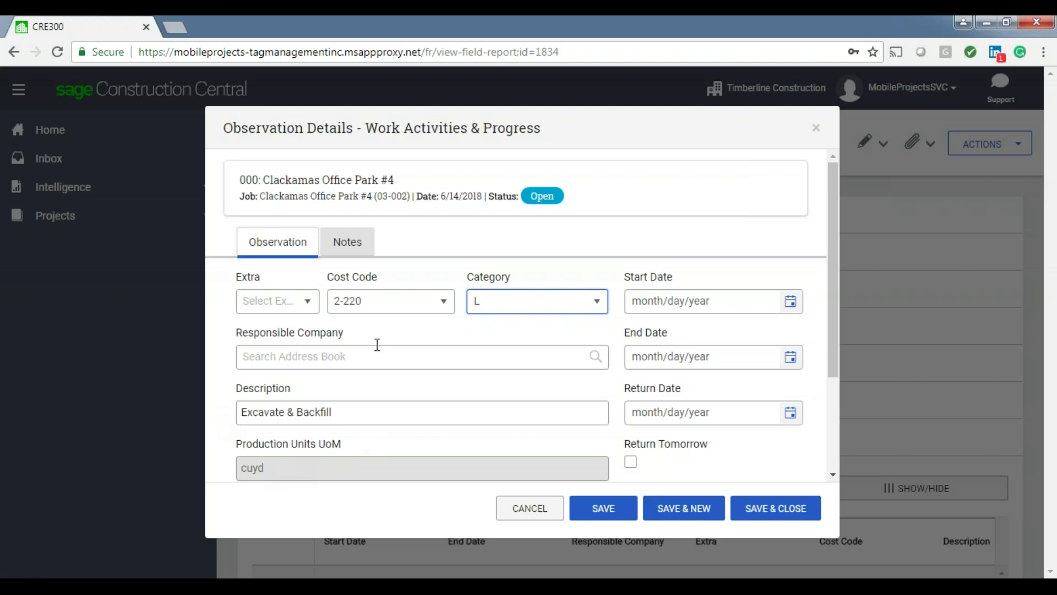
click(362, 251)
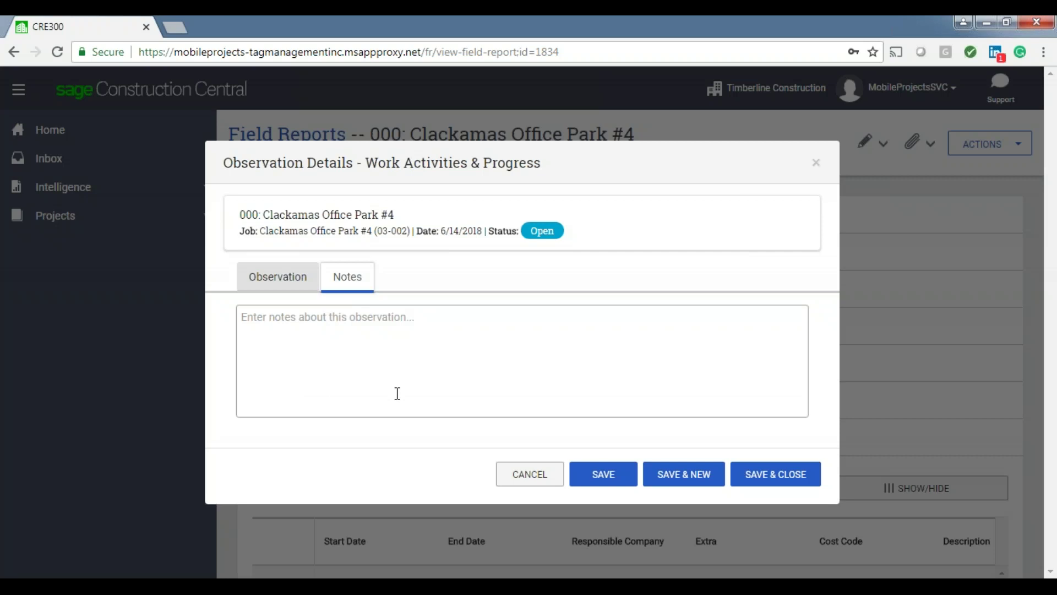
Step: Save the Work Activities & Progress observation, collapse that section and expand Extras / Work Orders / Change Orders
click(781, 486)
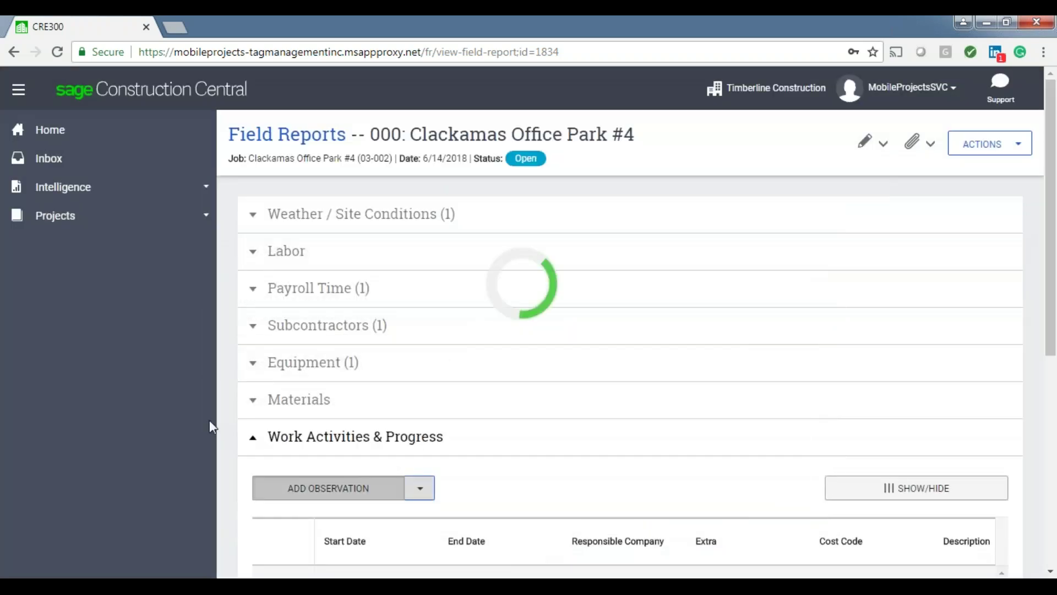
click(253, 437)
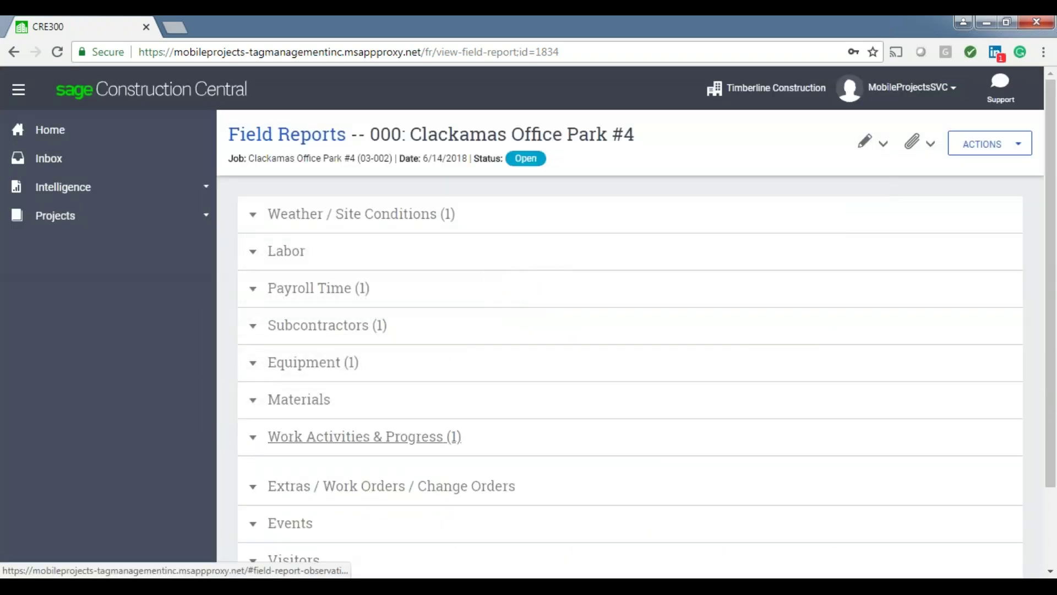
click(249, 477)
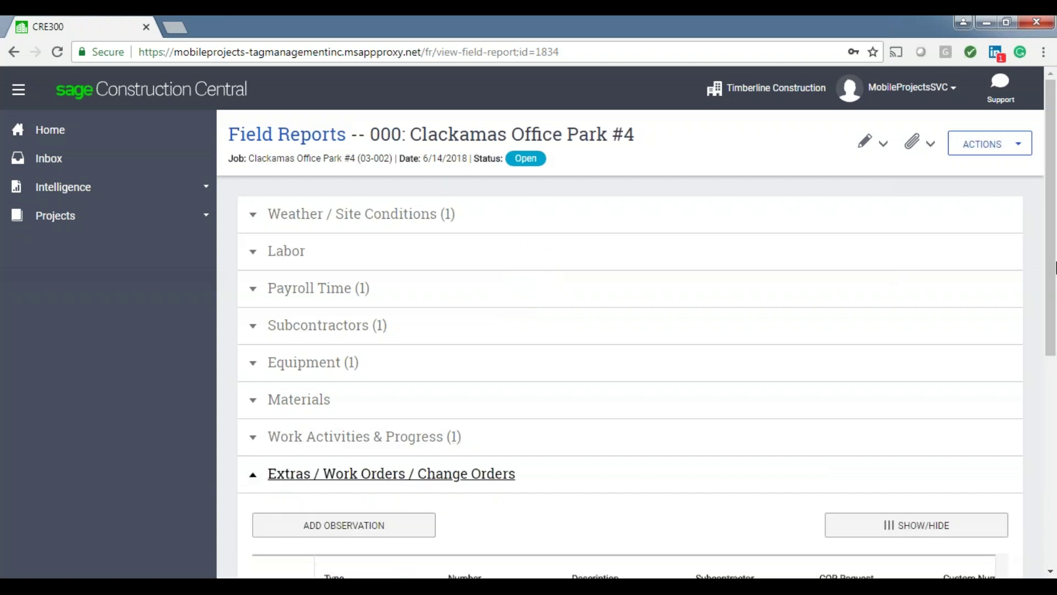
drag(1052, 342, 1030, 461)
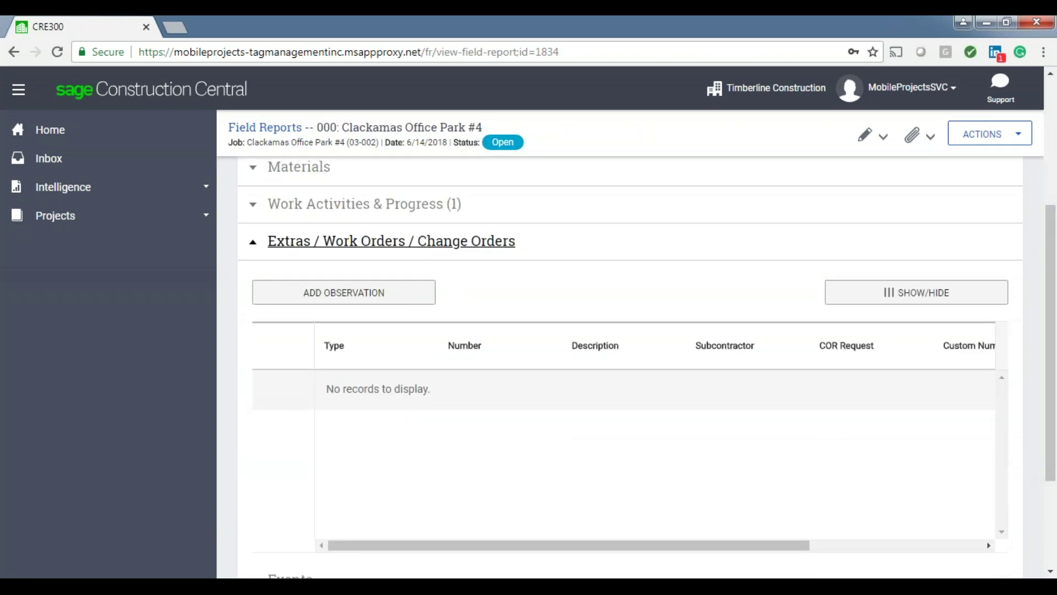
Step: Start an Extras observation, review its Type options, and close the form unsaved
click(325, 305)
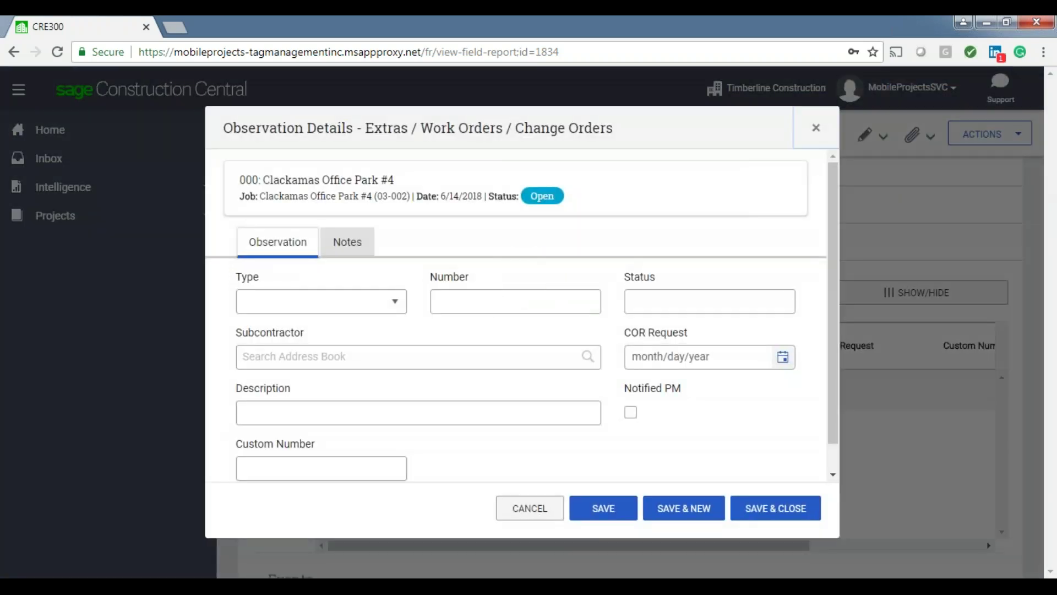
click(397, 305)
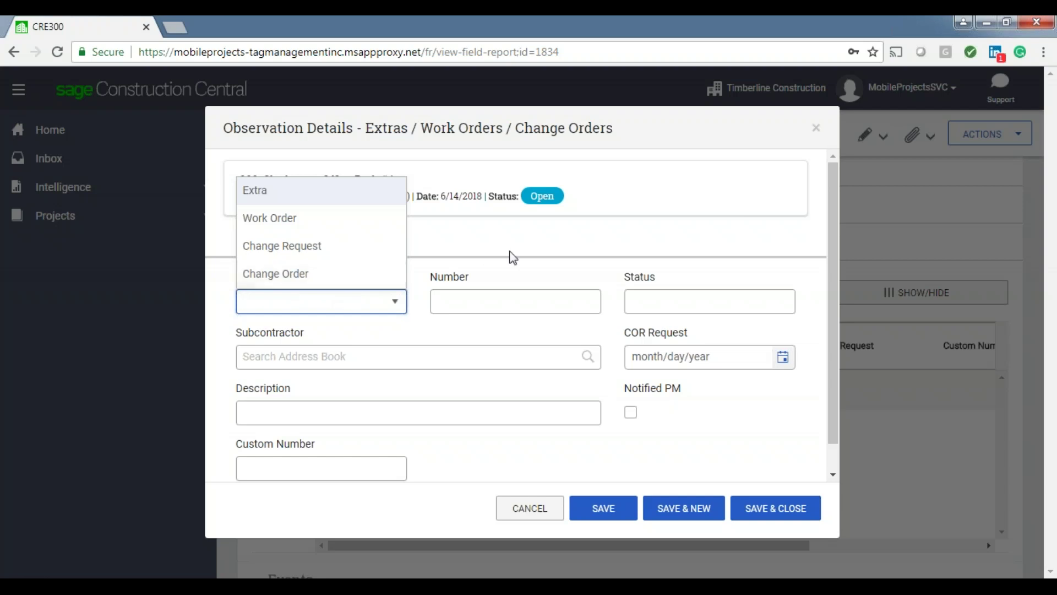
click(547, 249)
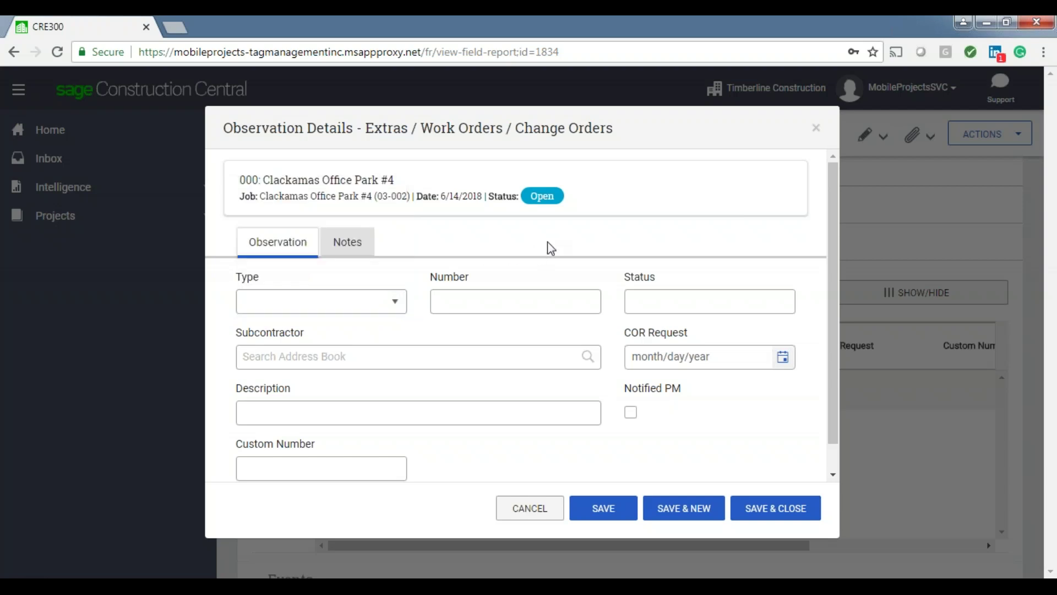
click(816, 128)
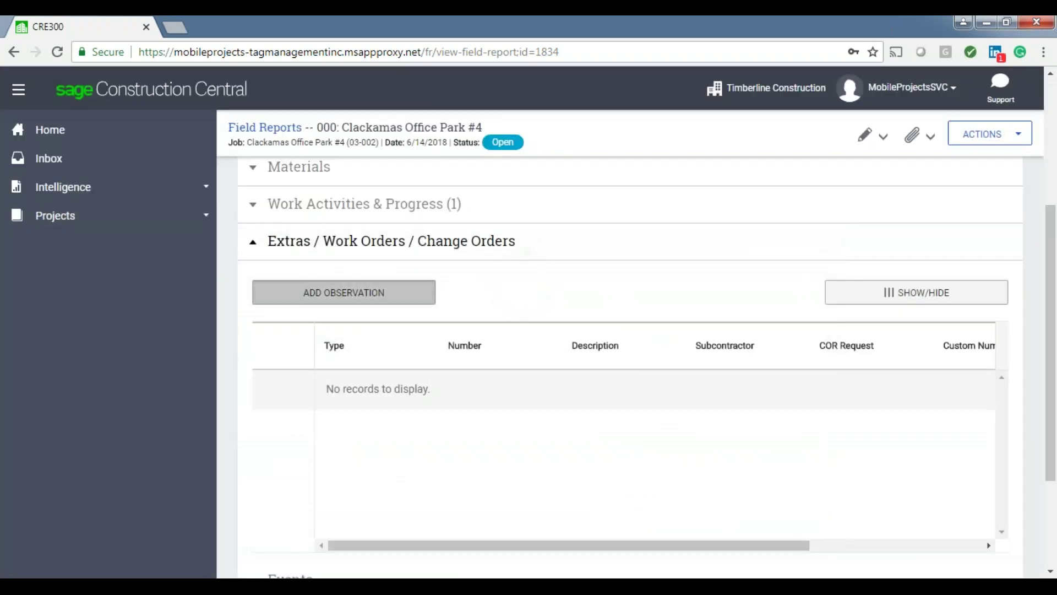
Step: Collapse Extras, expand Events and start a new event observation
click(251, 246)
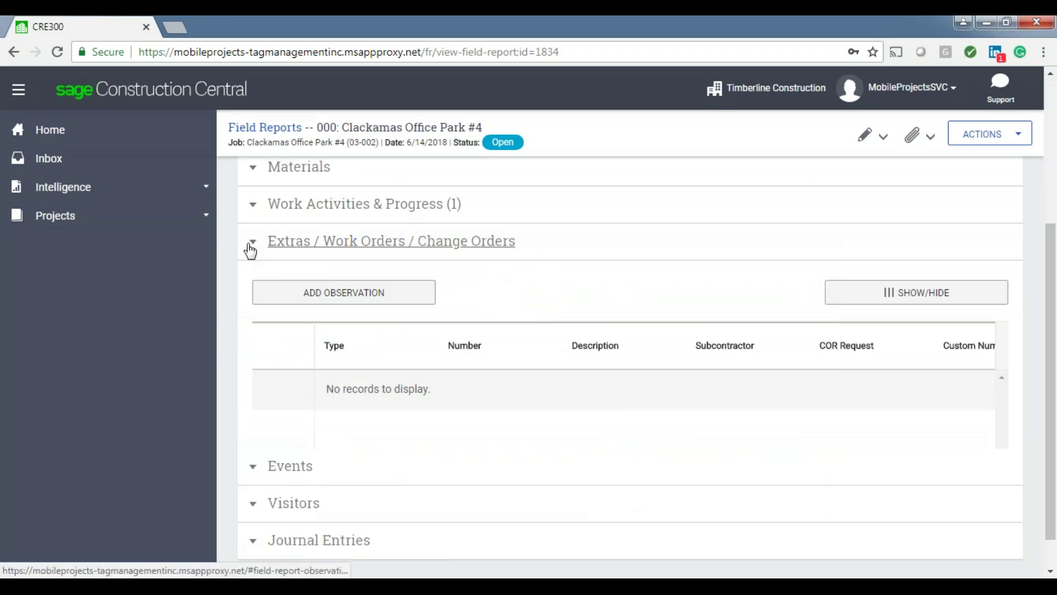
click(256, 427)
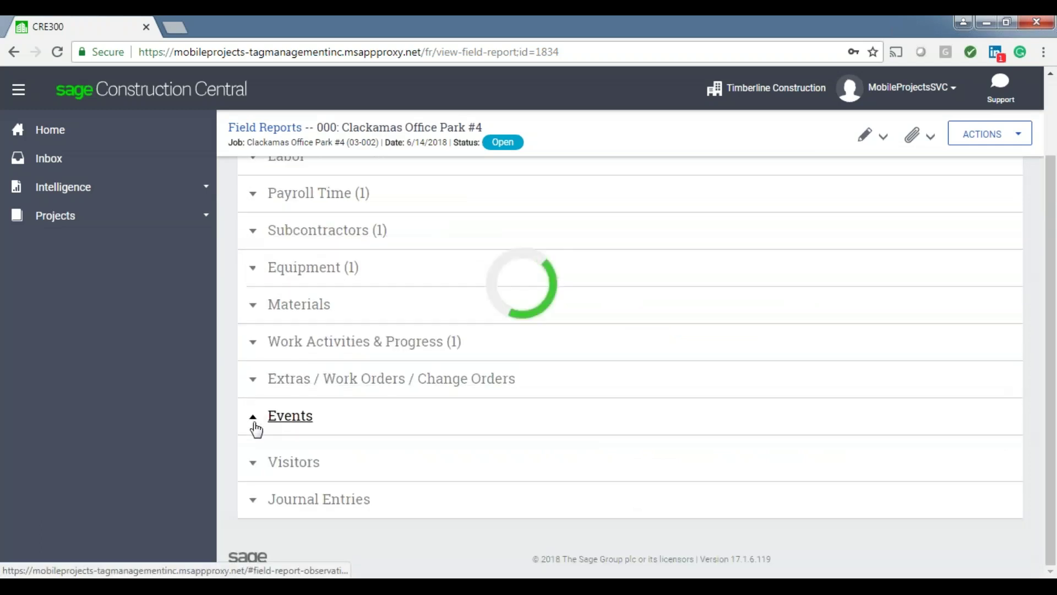
click(354, 331)
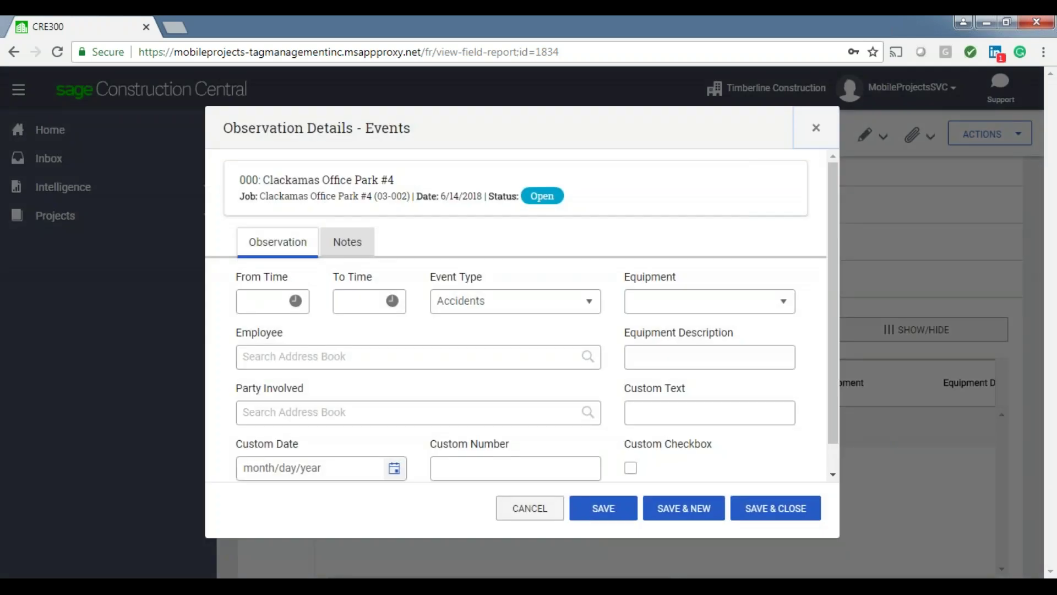
Step: Set the event type to Accidents and review the Employee and Party Involved suggestions
click(591, 303)
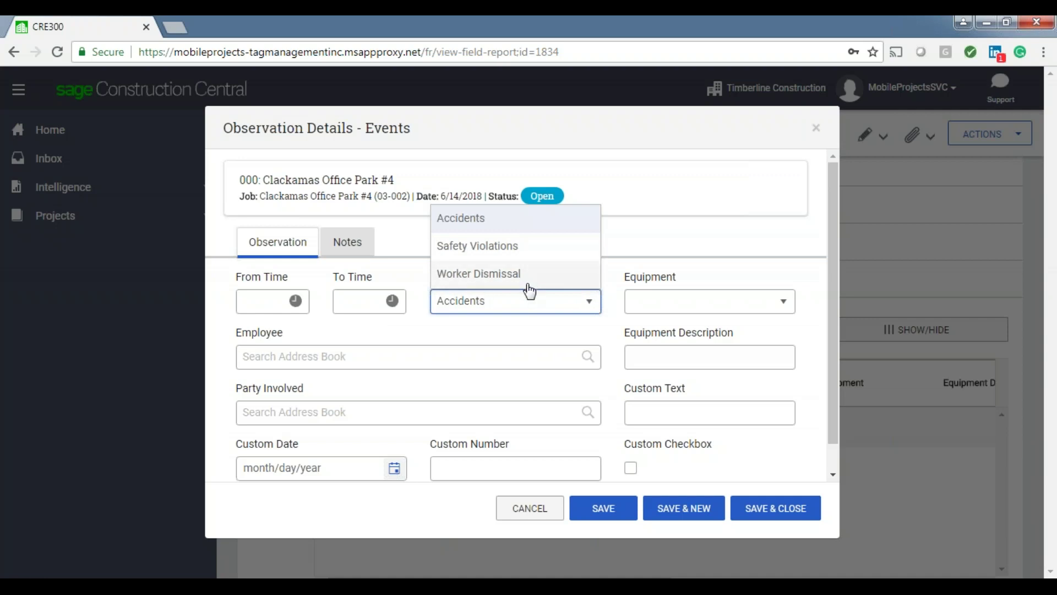
click(310, 359)
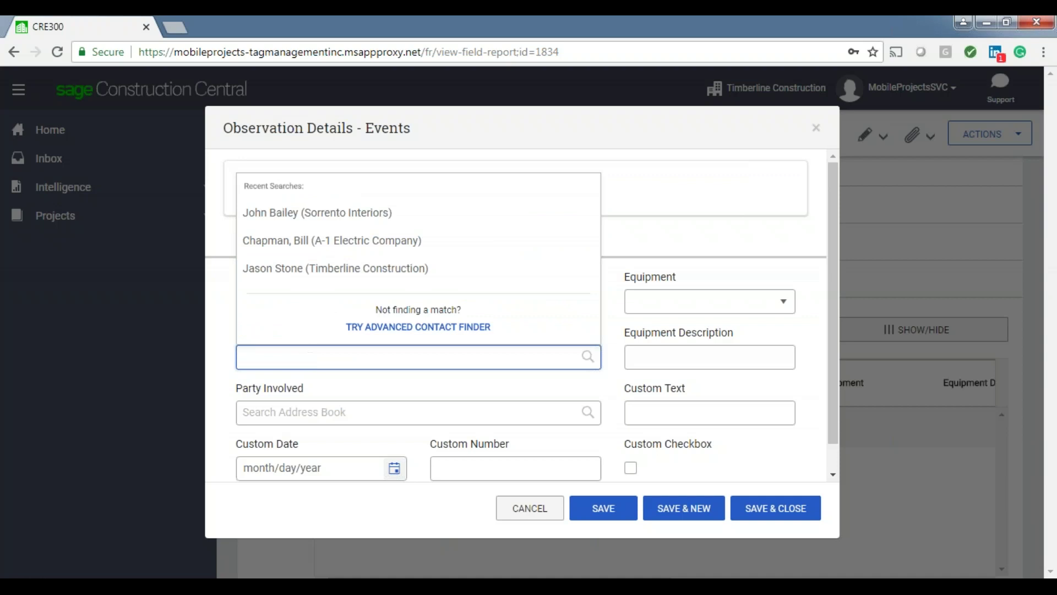
click(310, 410)
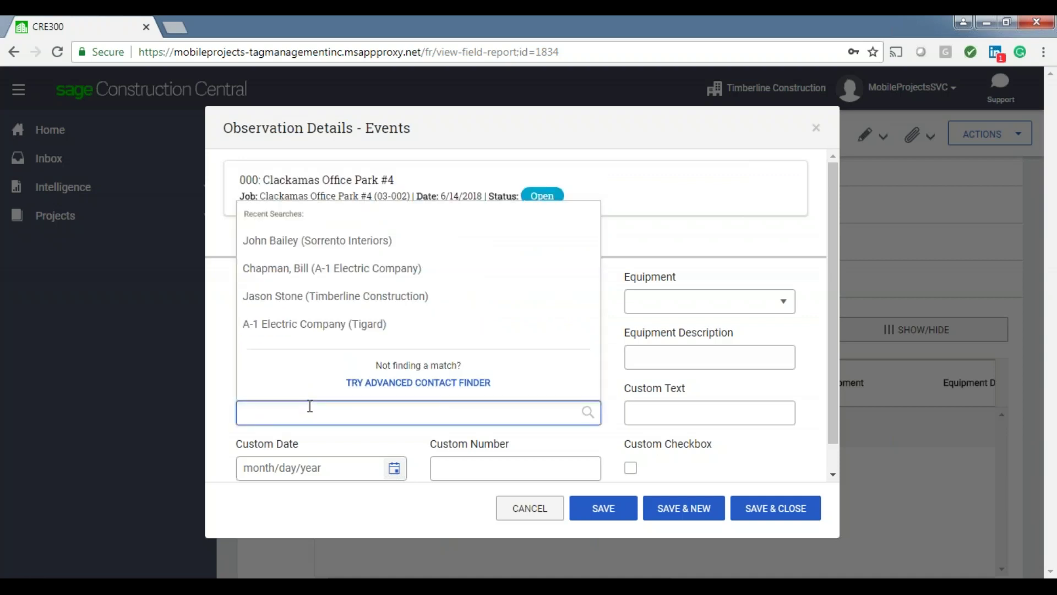
click(685, 446)
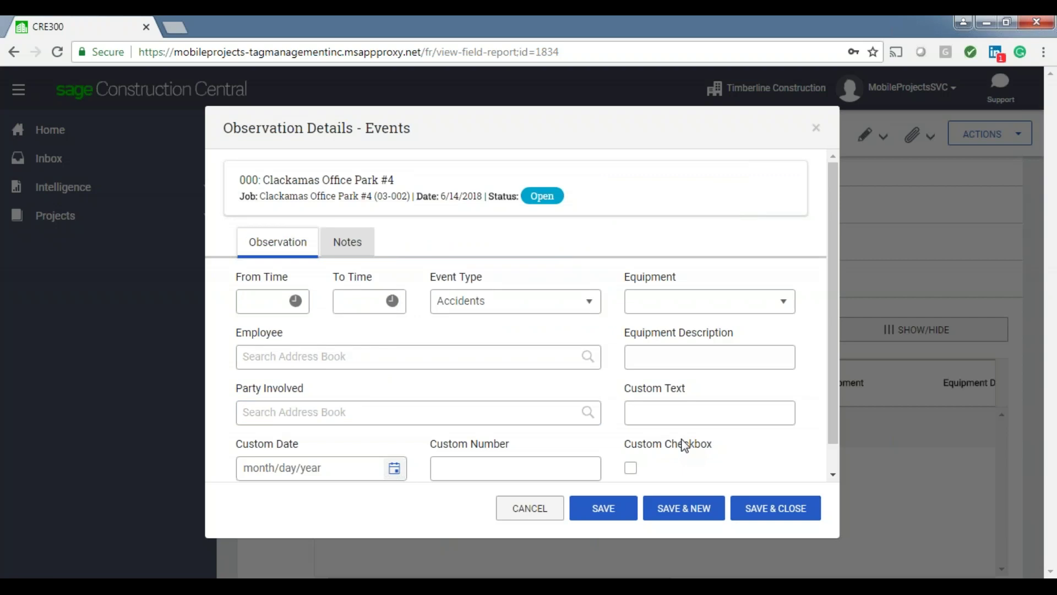
Step: Discard the event form, then open and cancel a Visitors observation, collapsing both sections
click(817, 130)
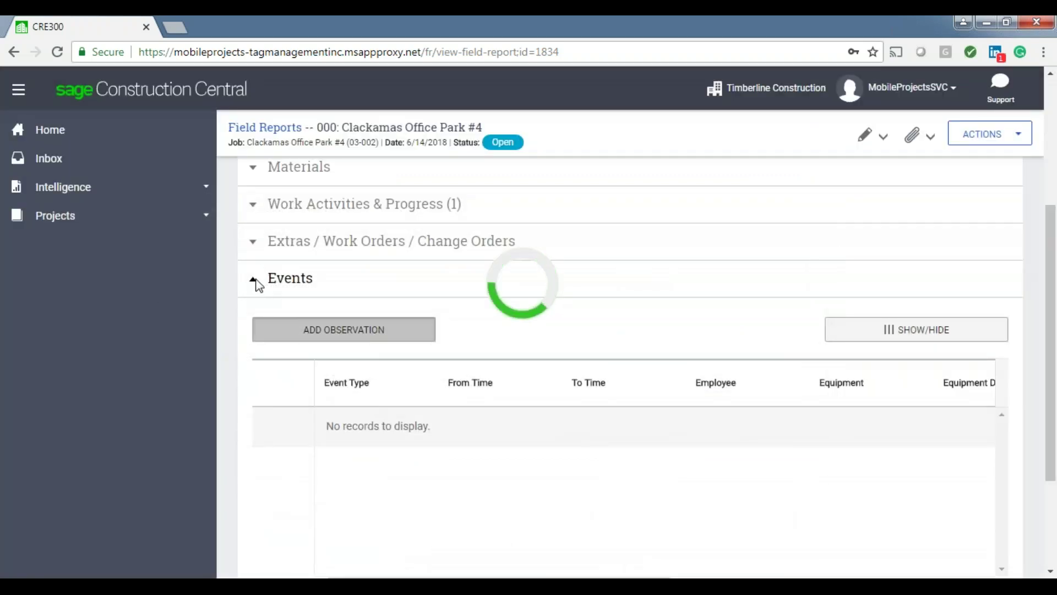
click(255, 284)
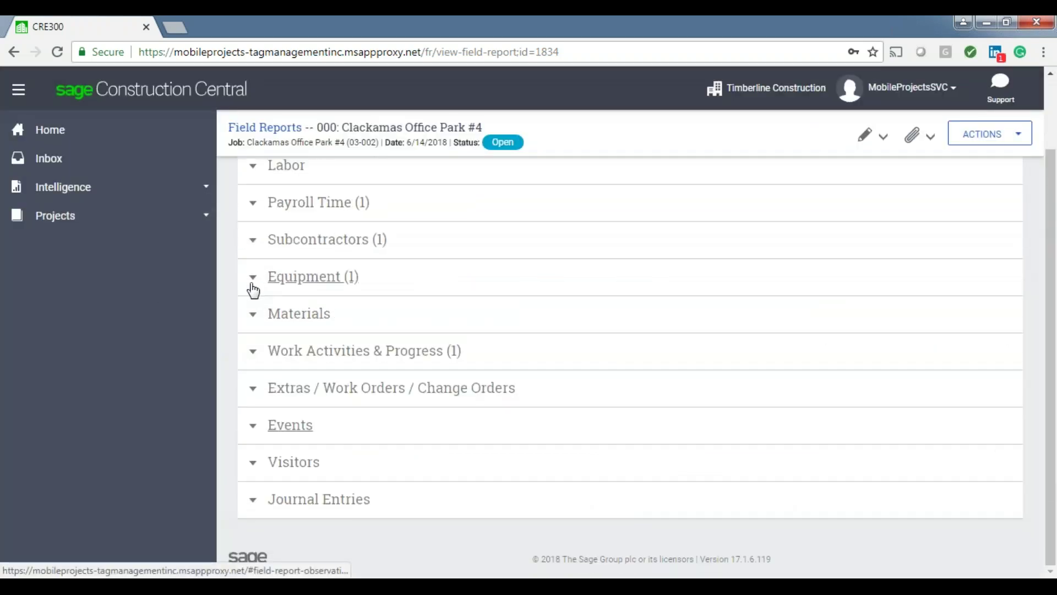
click(252, 463)
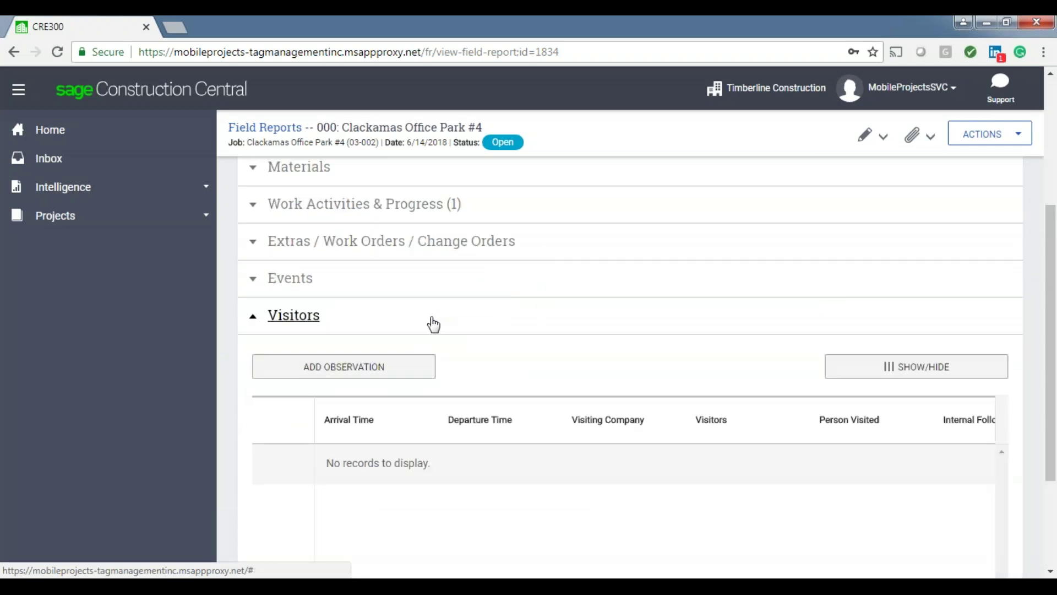
click(365, 367)
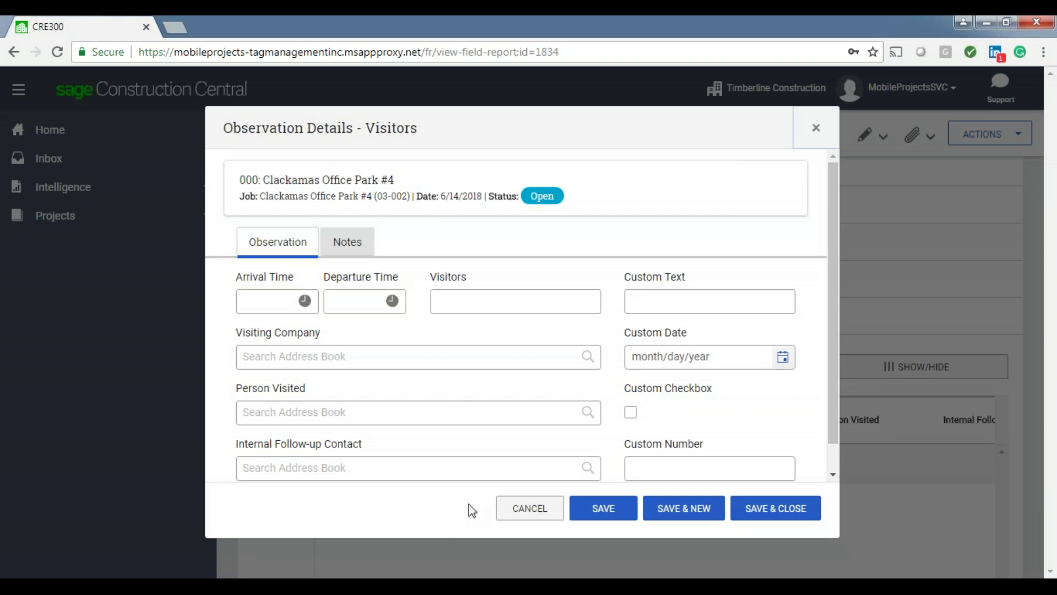
click(537, 509)
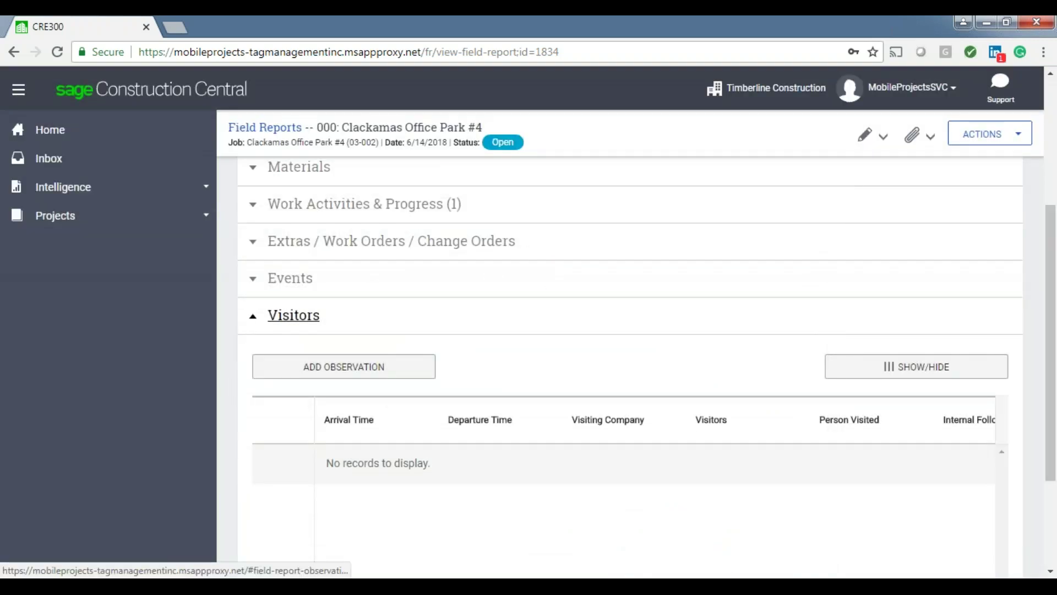
click(253, 316)
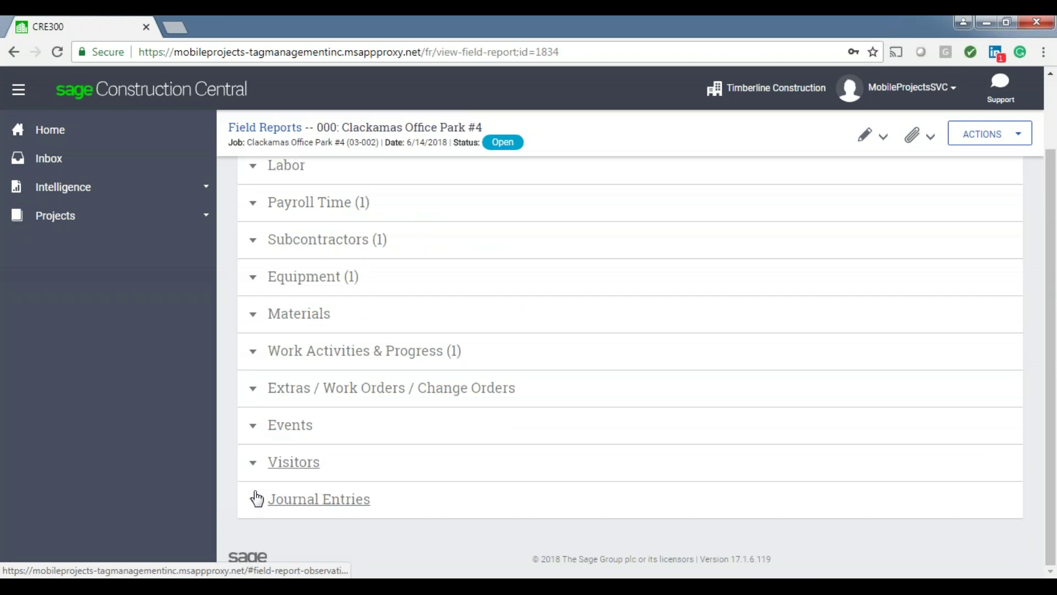
click(299, 502)
scroll(612, 354, down, 3)
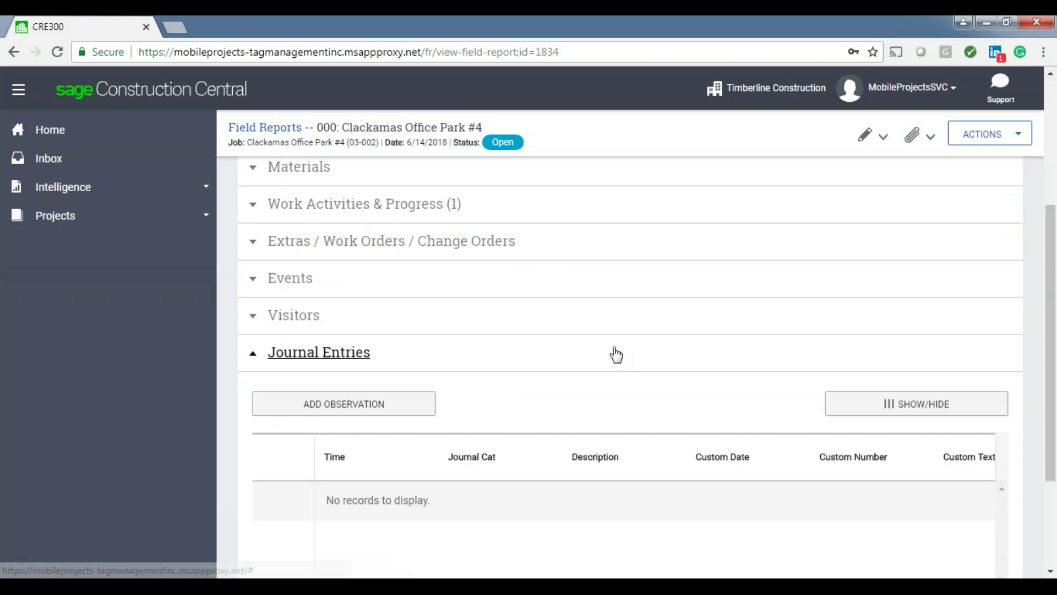
click(373, 407)
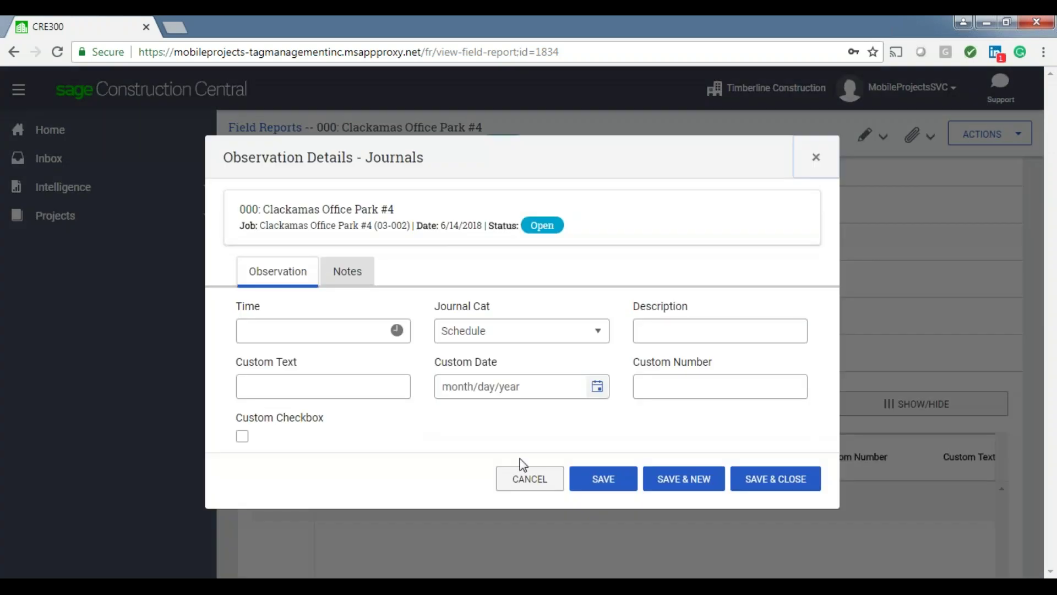
click(532, 478)
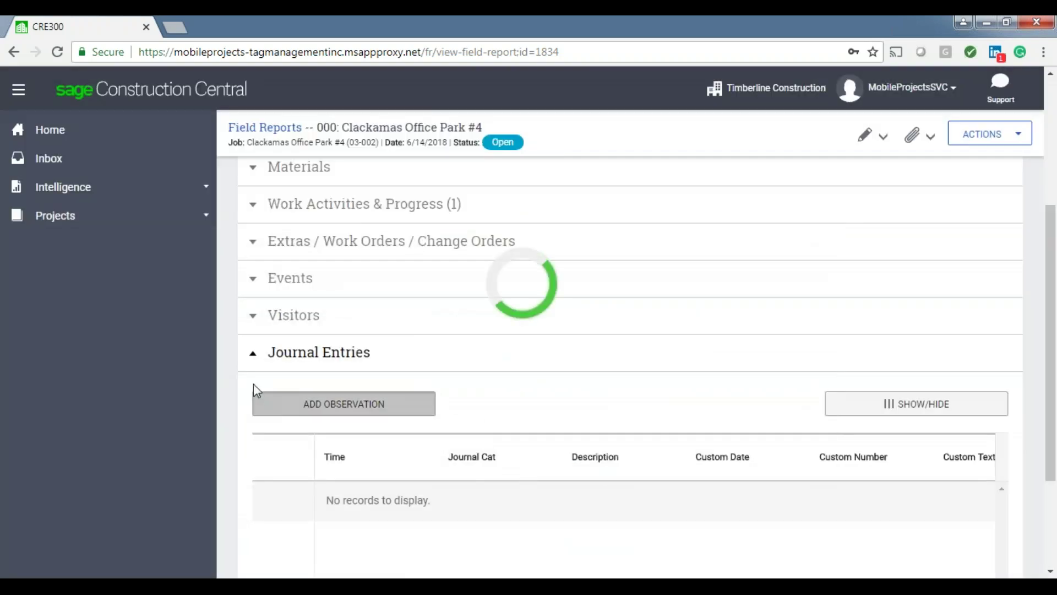
click(308, 352)
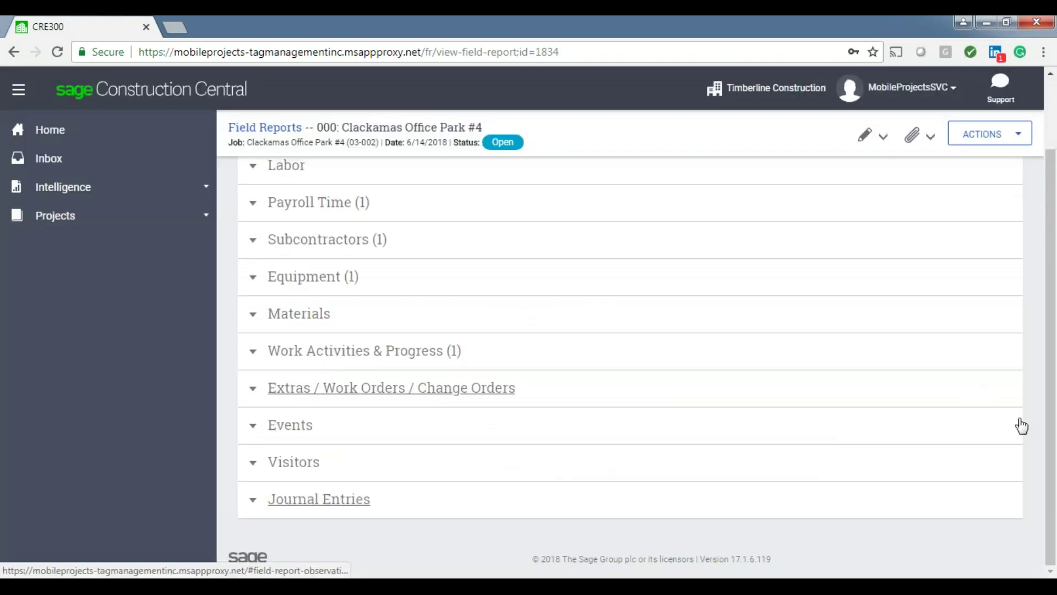
drag(1046, 425, 1048, 243)
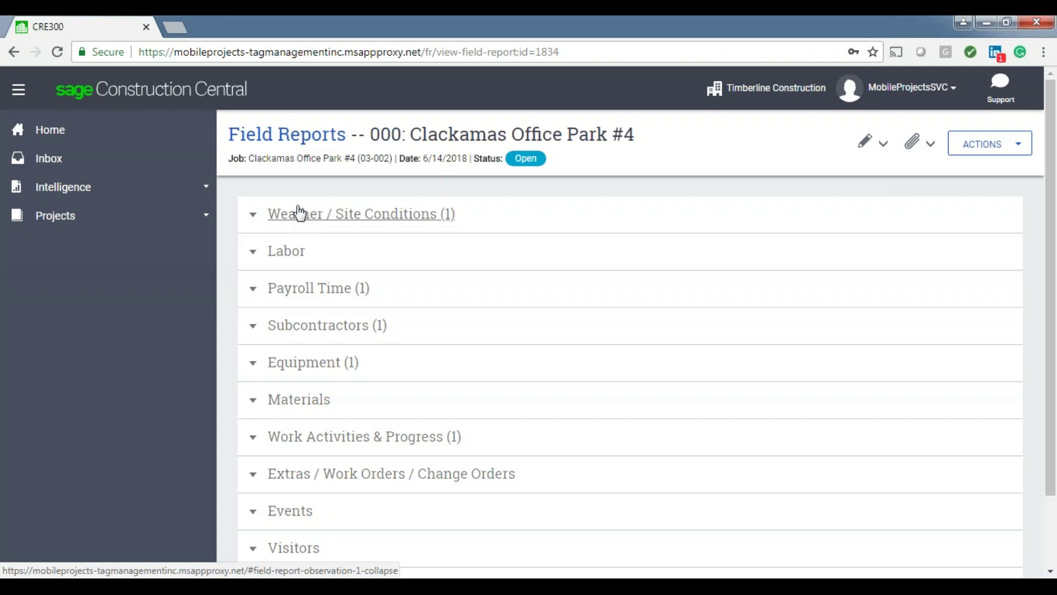
Step: Check the attachments, keep the Prepared by contact unchanged, and save the Daily Report header
click(929, 145)
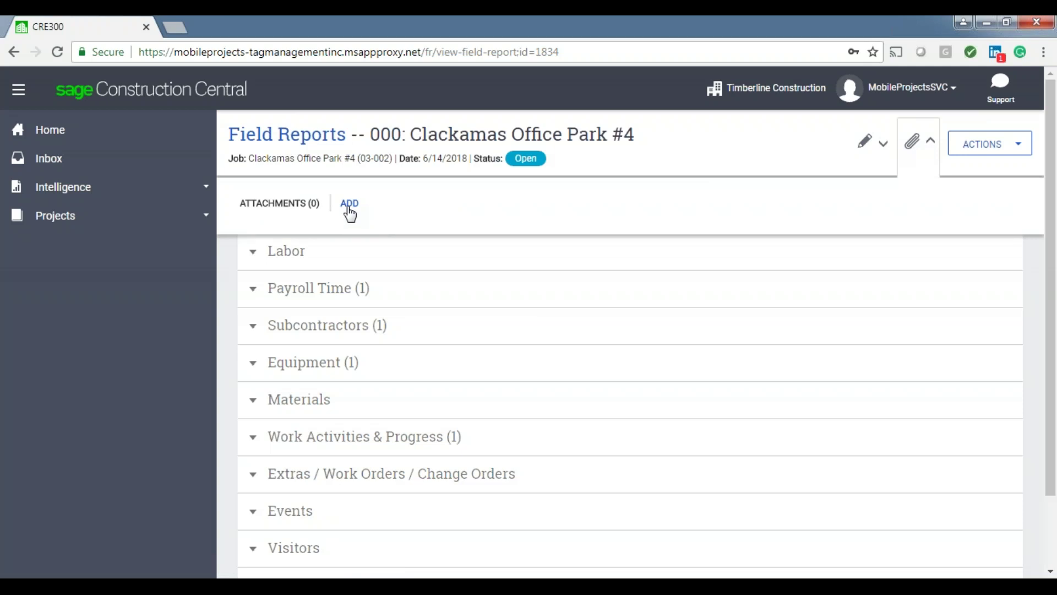
click(883, 145)
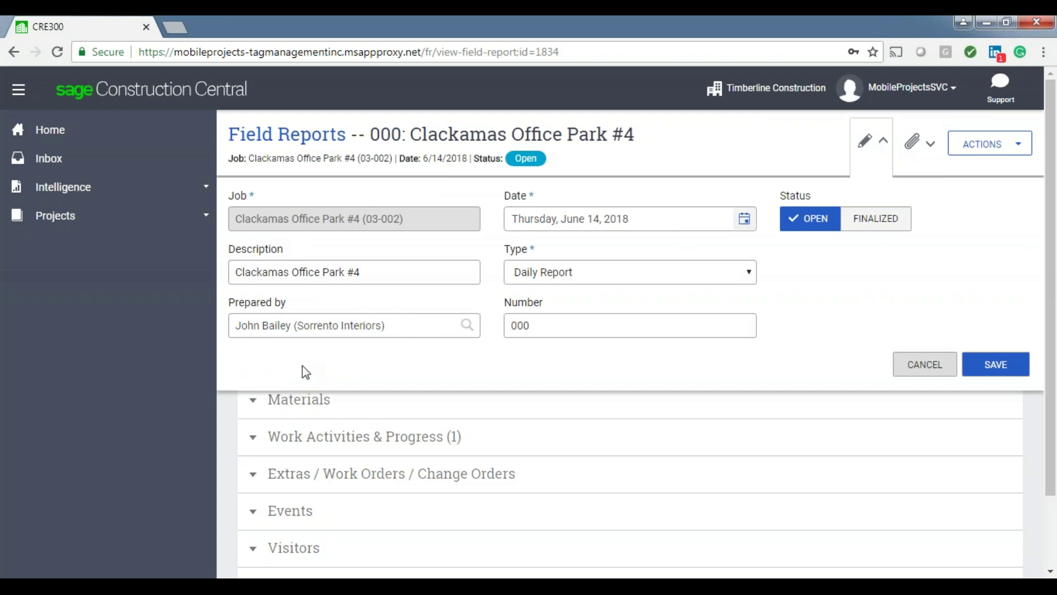
click(456, 328)
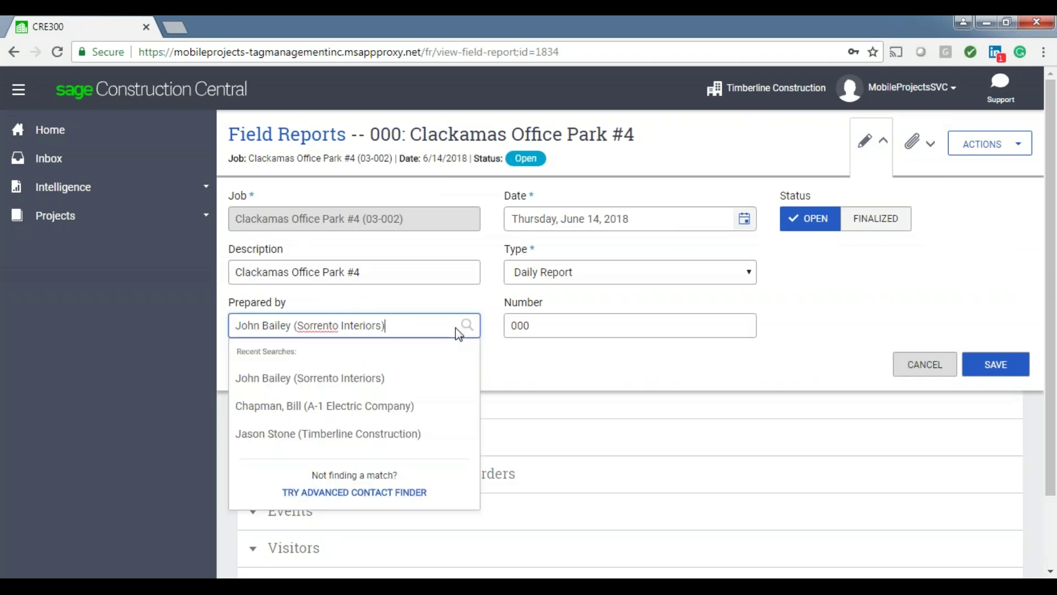
triple_click(419, 334)
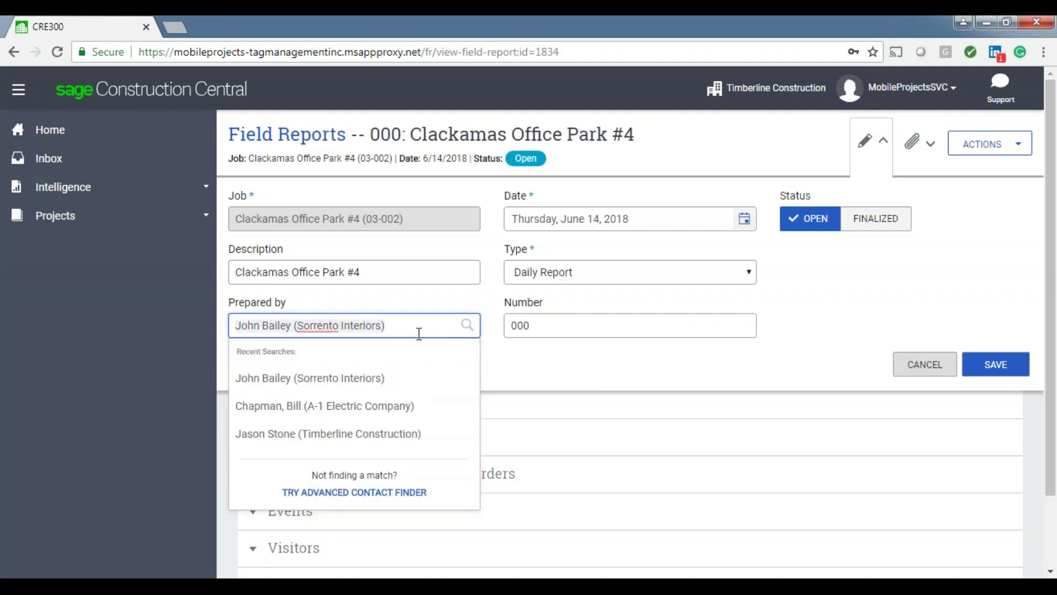
click(414, 300)
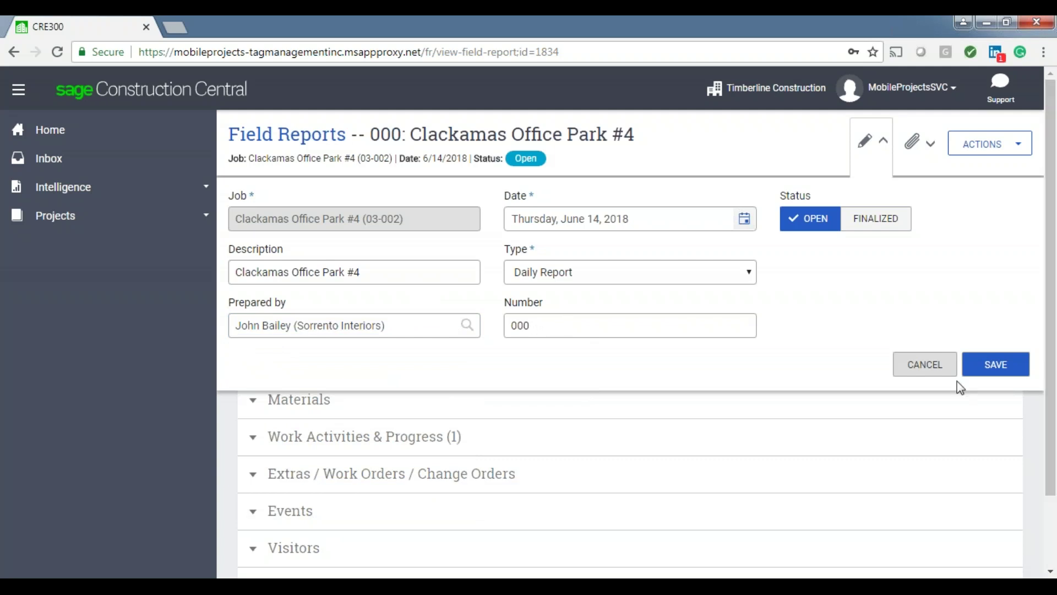
click(998, 368)
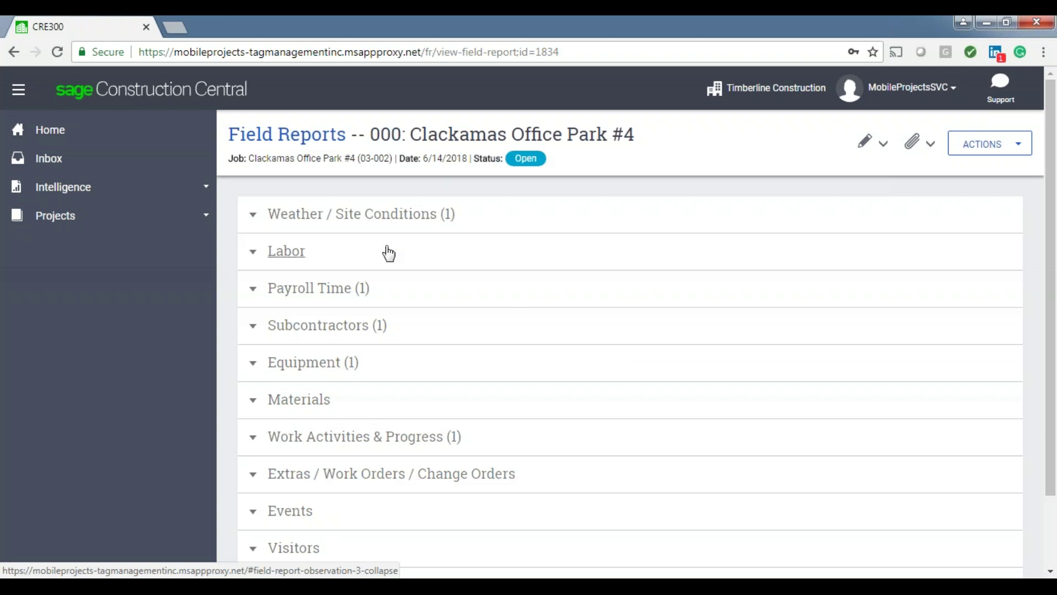
Step: From the Home dashboard, start RFI 8 for Clackamas Office Park #4, dated 6/27/2018
scroll(341, 237, down, 1)
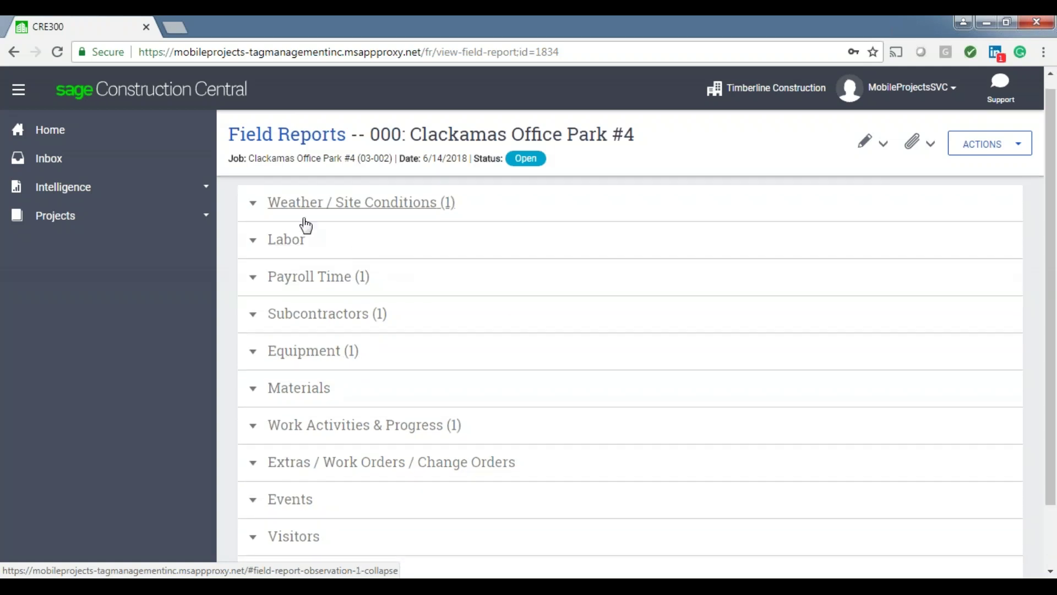
click(57, 136)
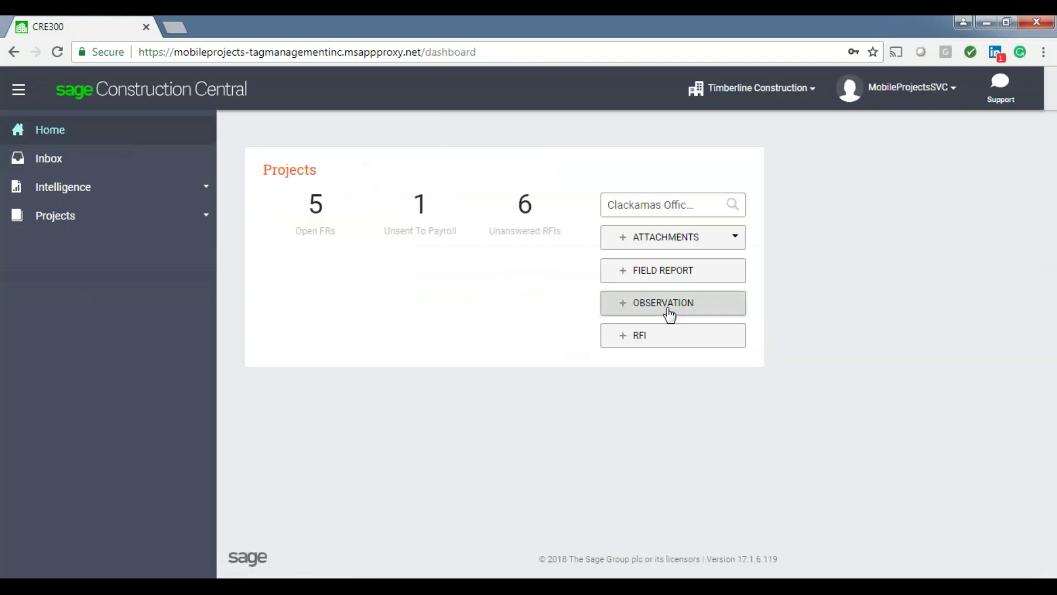
click(639, 344)
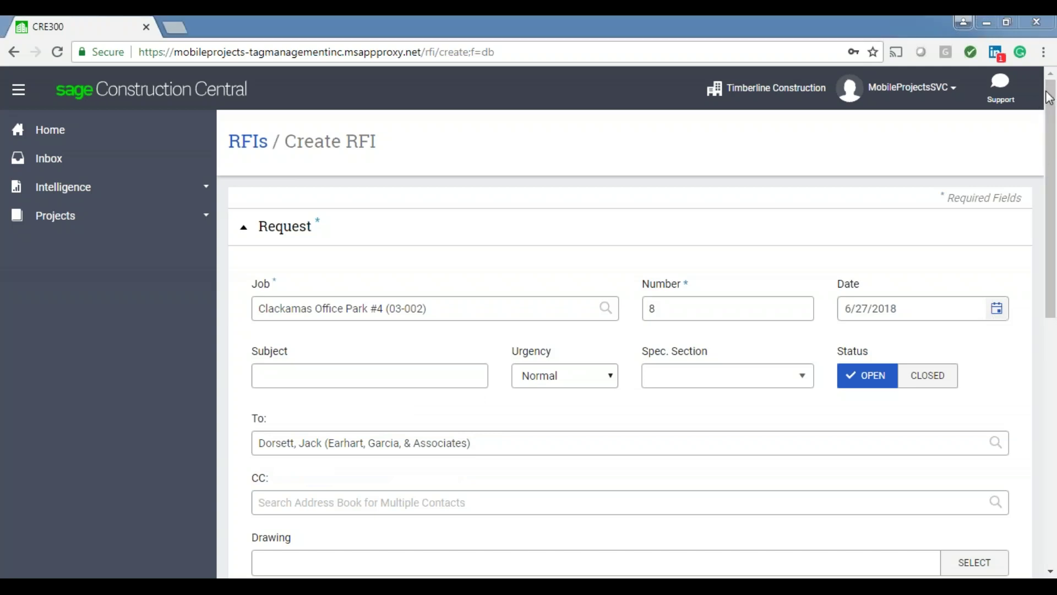
click(1051, 146)
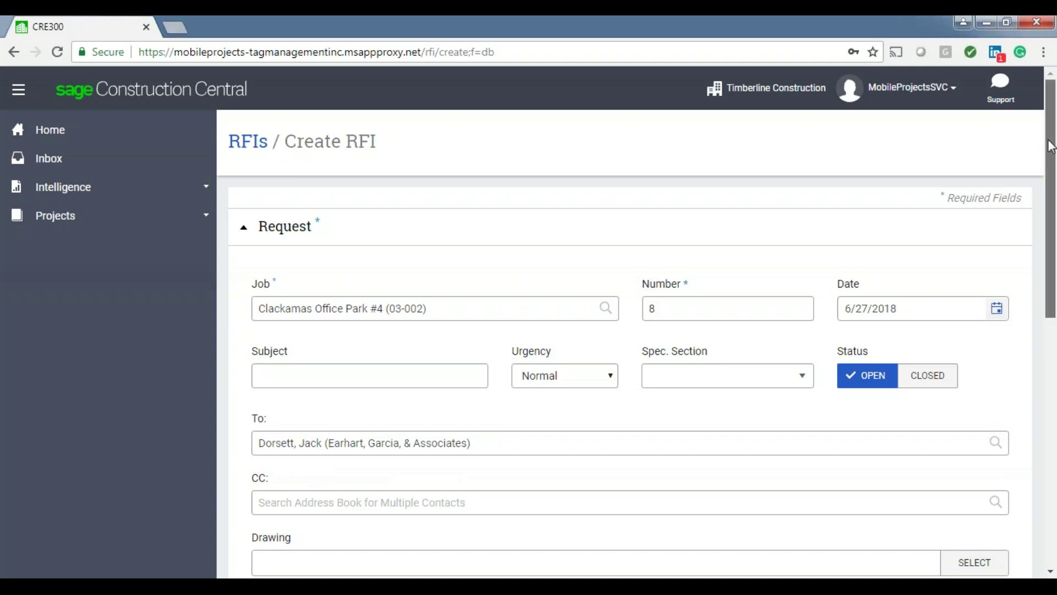
drag(1051, 146, 1033, 211)
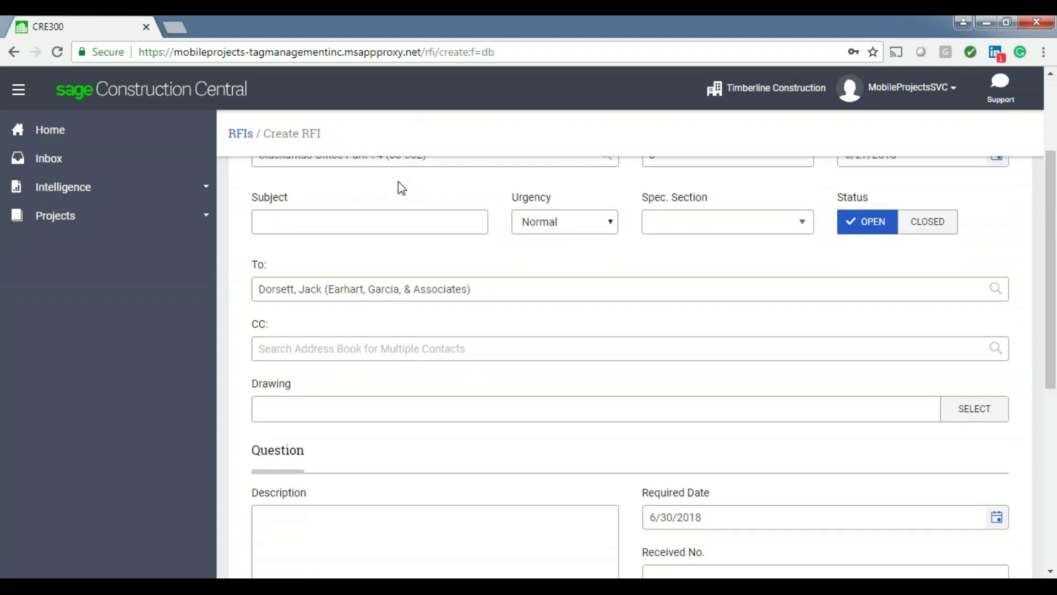
click(358, 354)
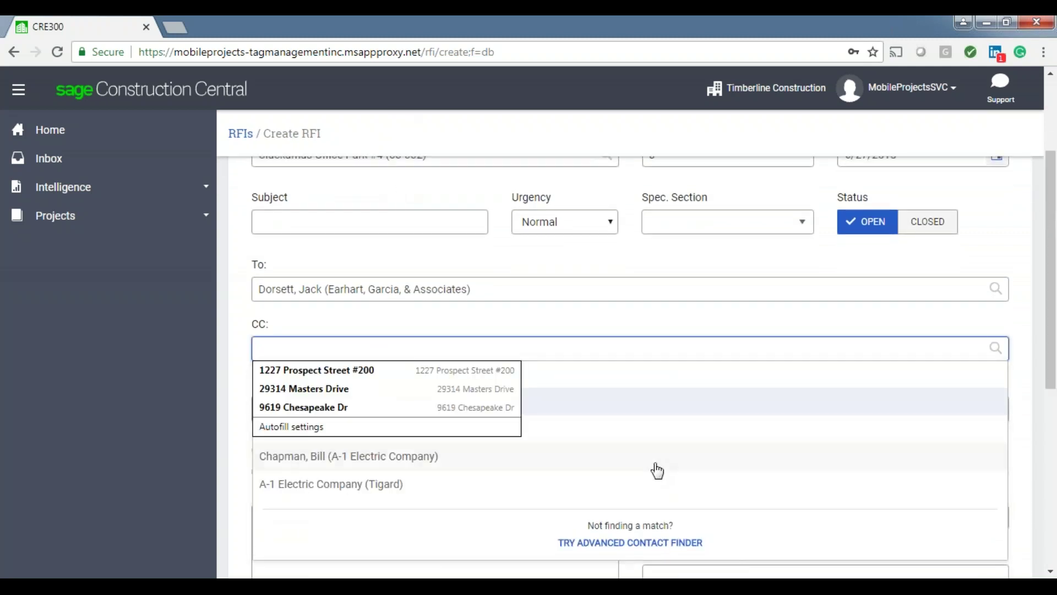
click(557, 332)
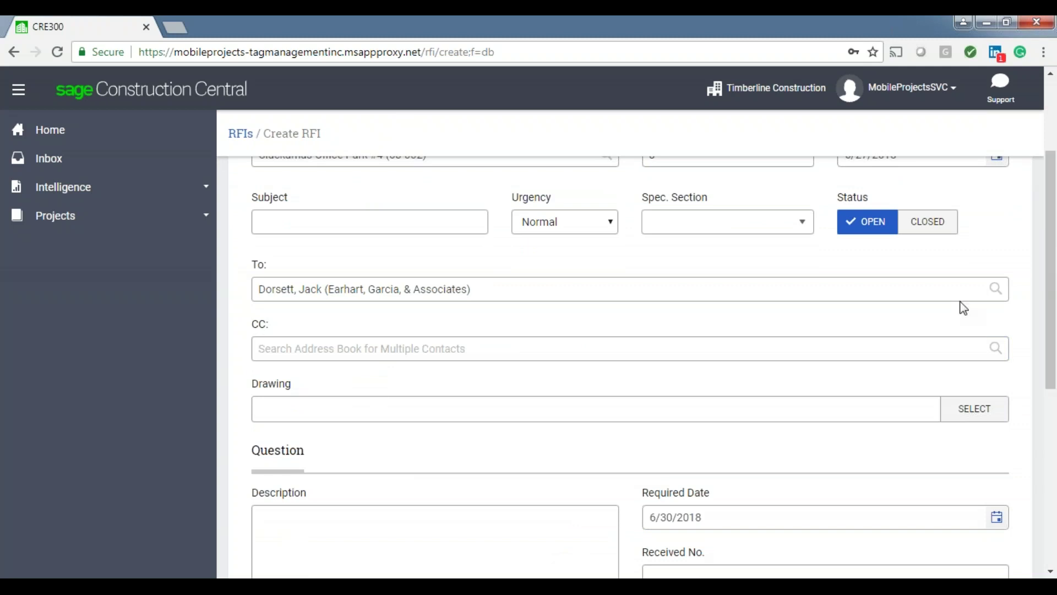
drag(1052, 289, 1053, 377)
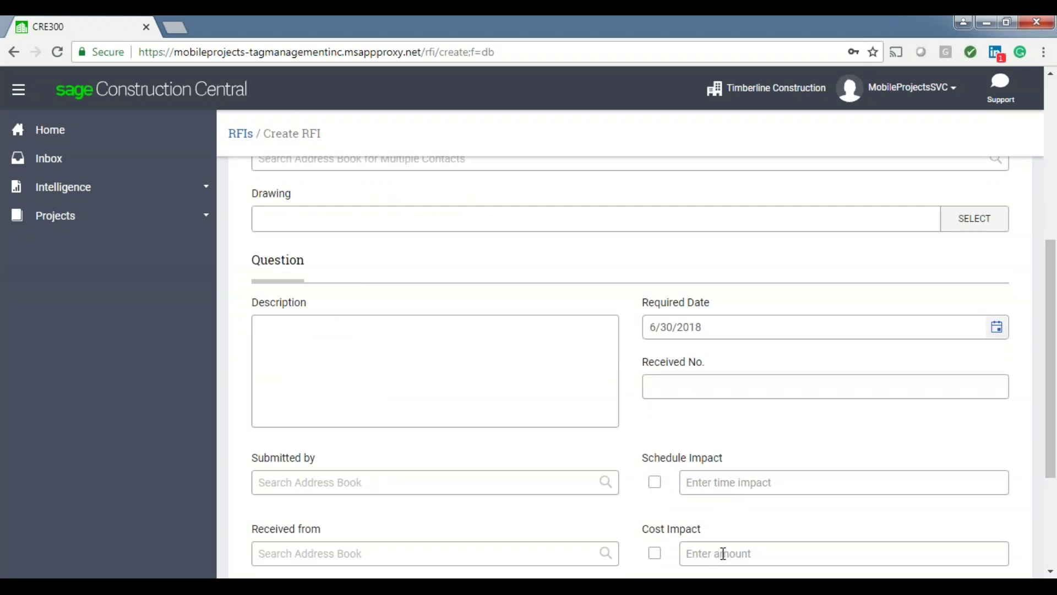
scroll(1052, 323, down, 4)
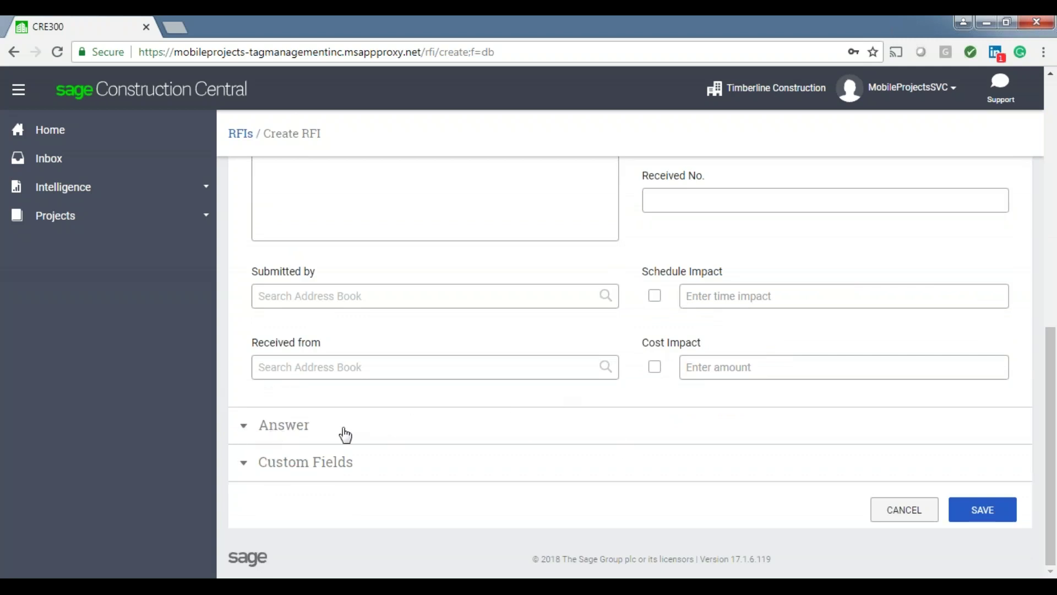
drag(1054, 428, 1041, 135)
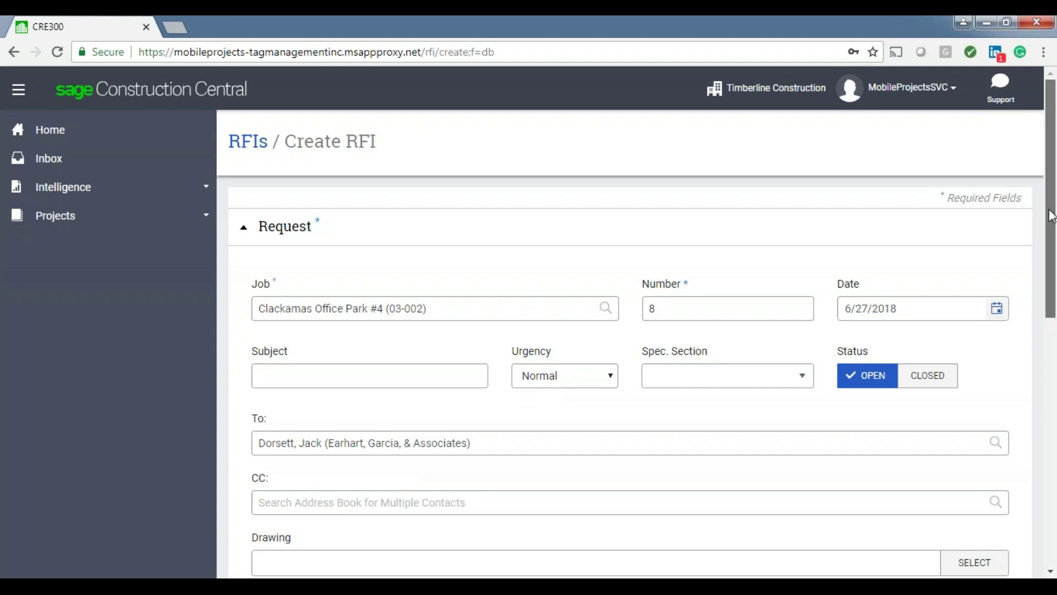
Step: Expand the Answer section of RFI 8 and save it, bringing unanswered RFIs to 7
drag(1052, 263, 1052, 269)
scroll(1052, 269, down, 10)
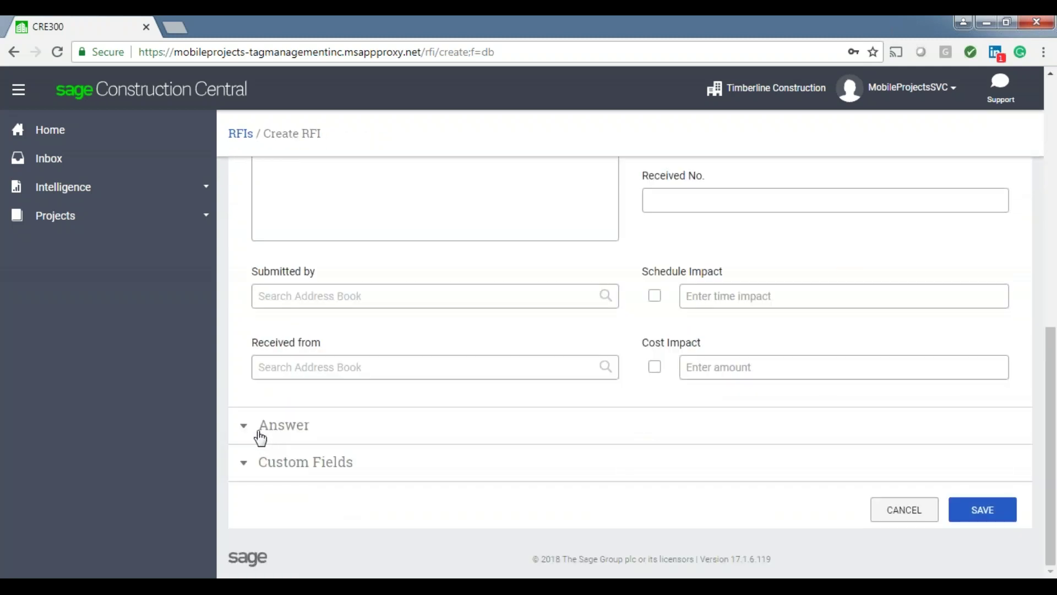
click(259, 434)
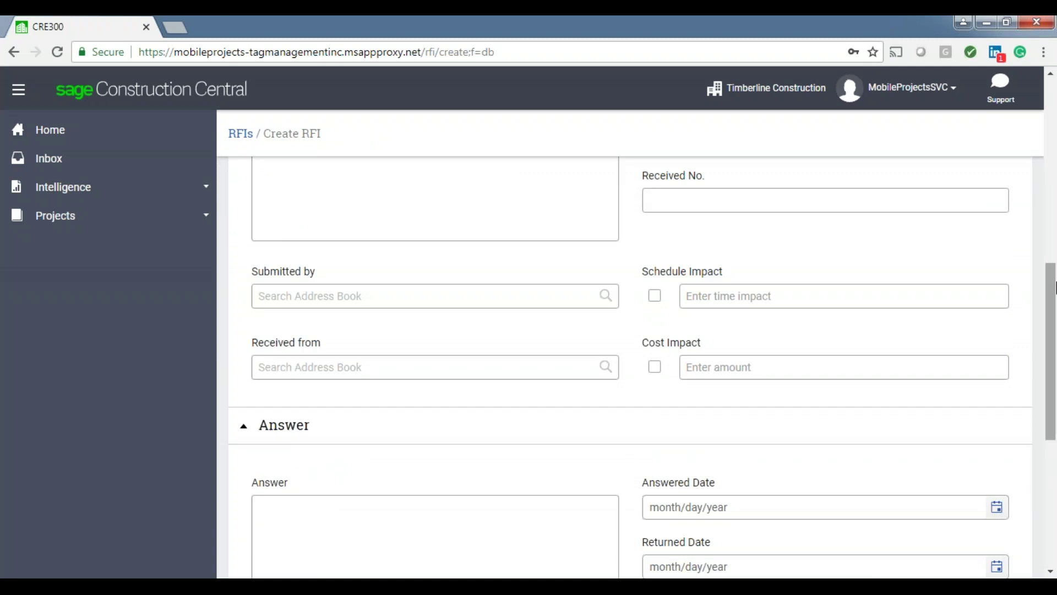
drag(1056, 291, 1054, 390)
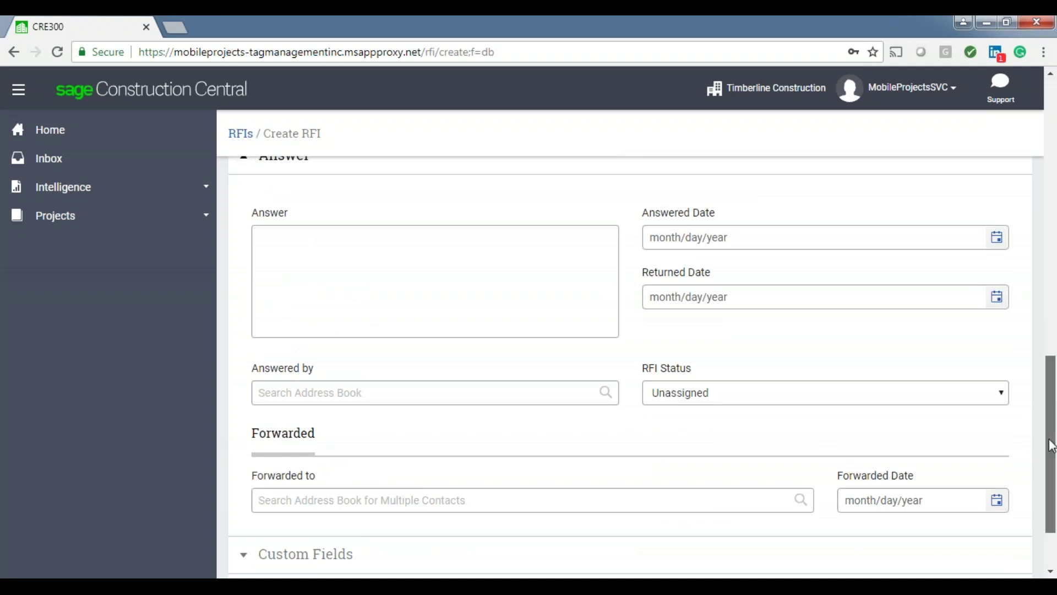
drag(1052, 457, 1052, 490)
click(983, 511)
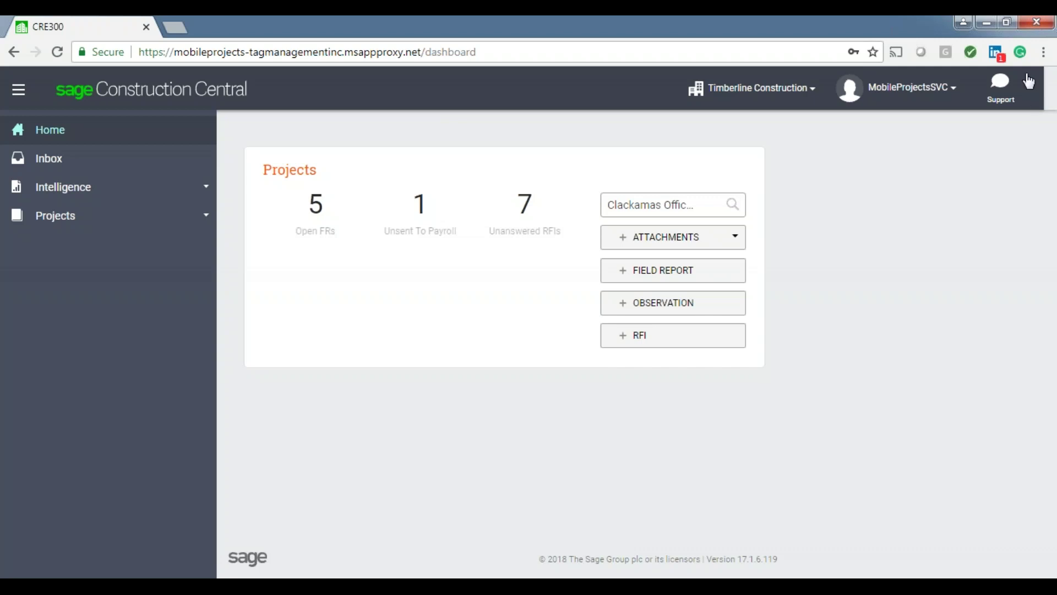
click(1049, 37)
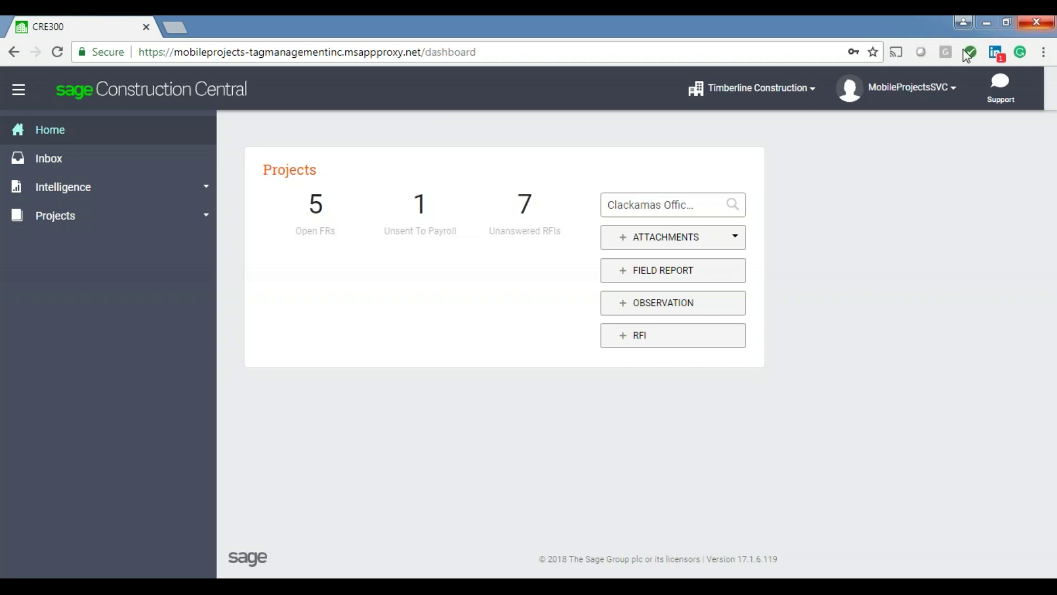
click(790, 55)
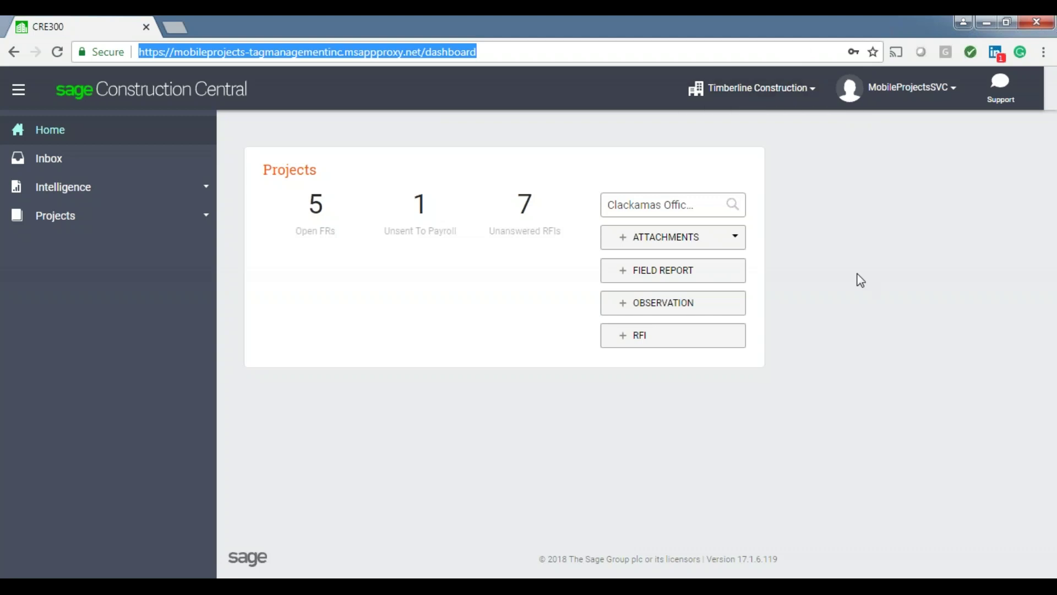